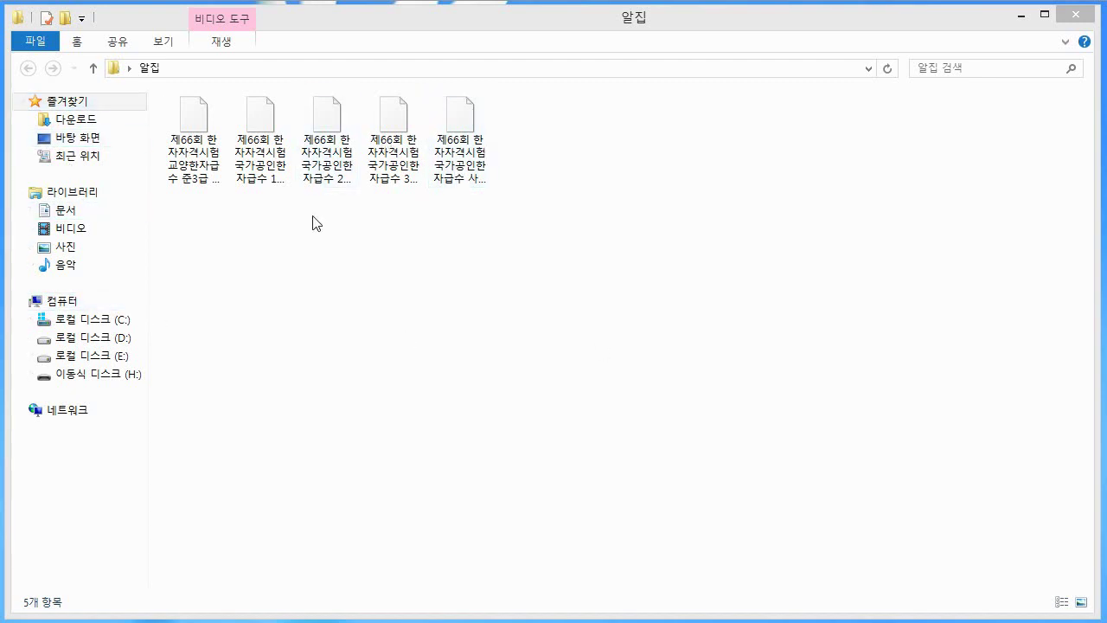
Compress only the 교양한자급수 준3급 HWP file into a ZIP archive of the same name with ALZip and dismiss the result window
left_click_drag(548, 275, 192, 100)
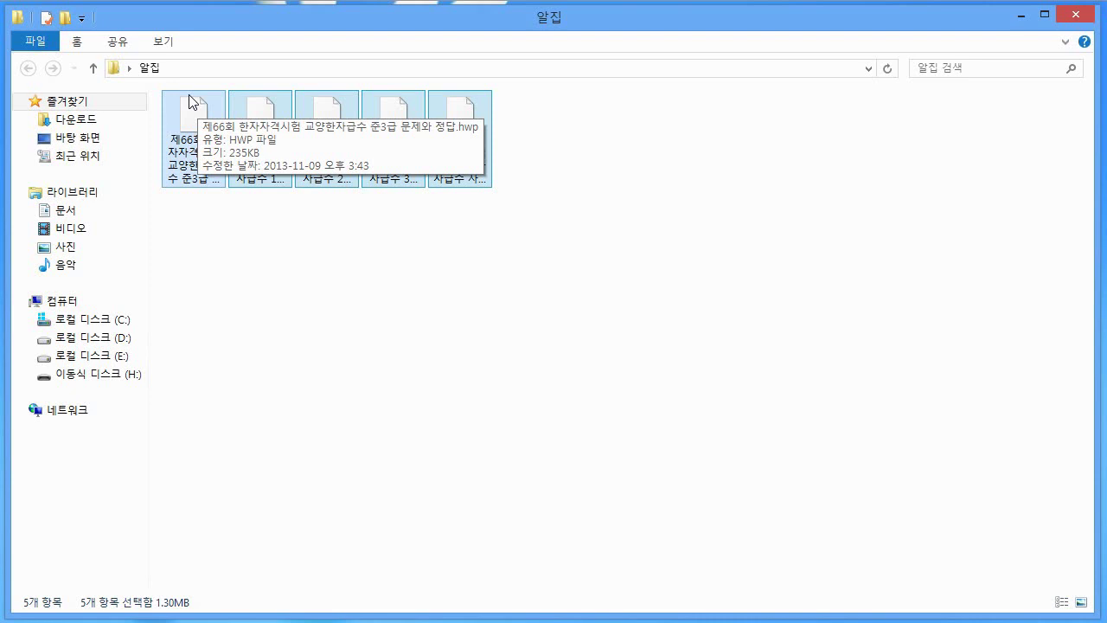
left_click(216, 201)
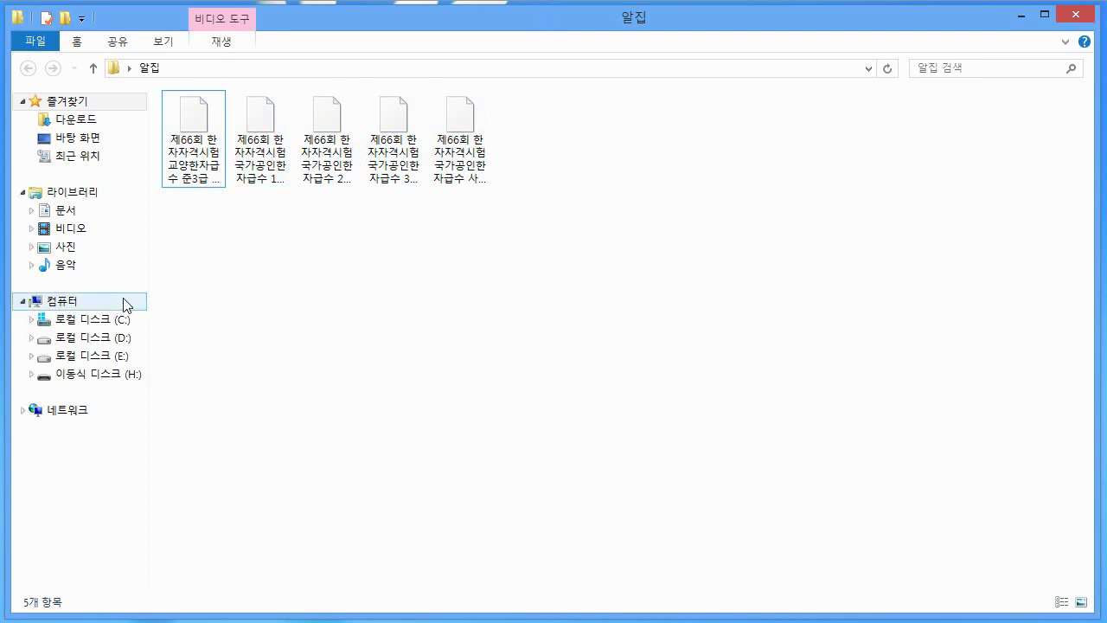
left_click(171, 171)
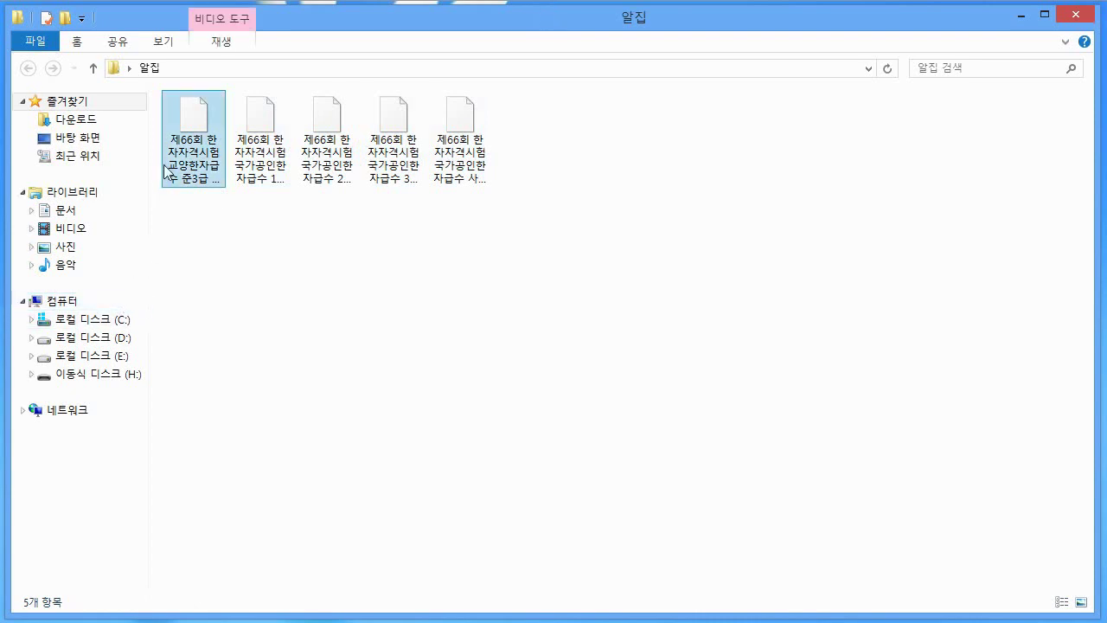
right_click(188, 118)
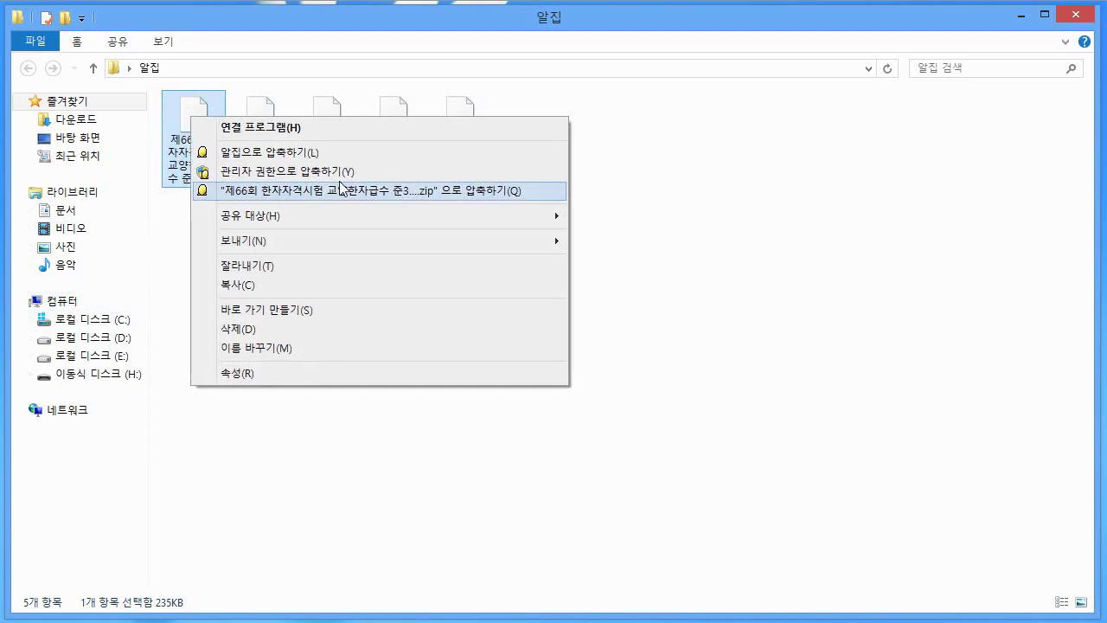
key("shift+F10")
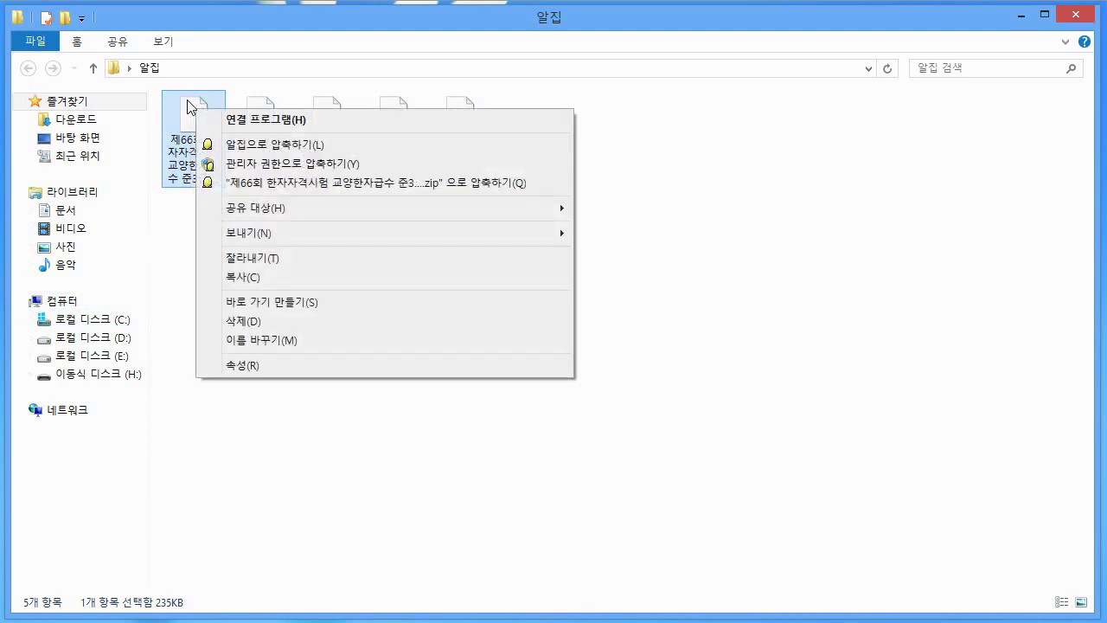
left_click(275, 180)
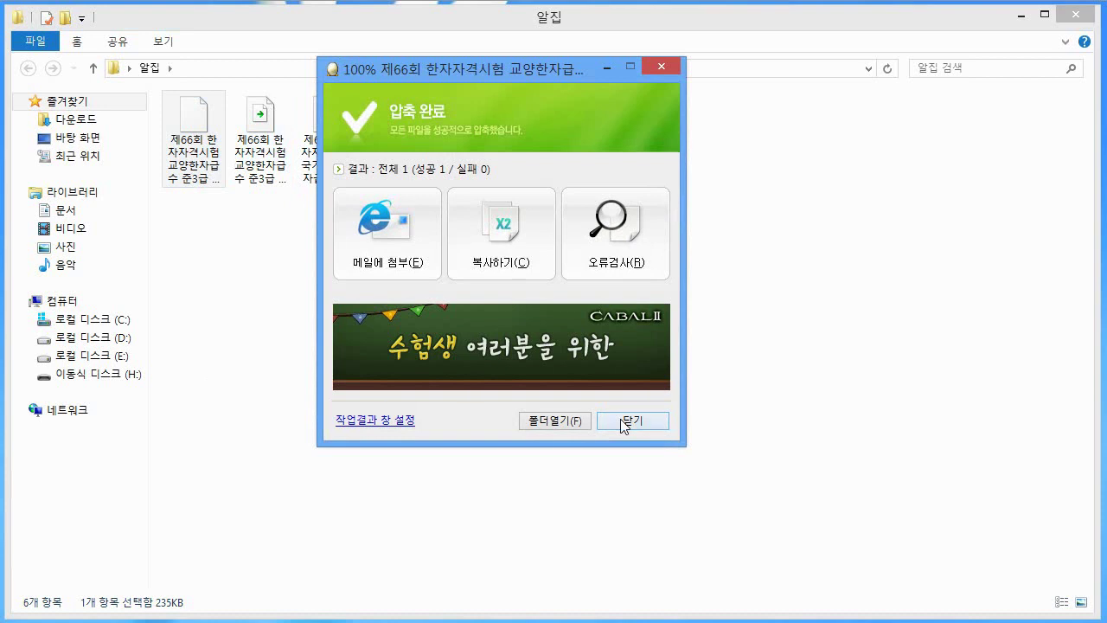
left_click(623, 422)
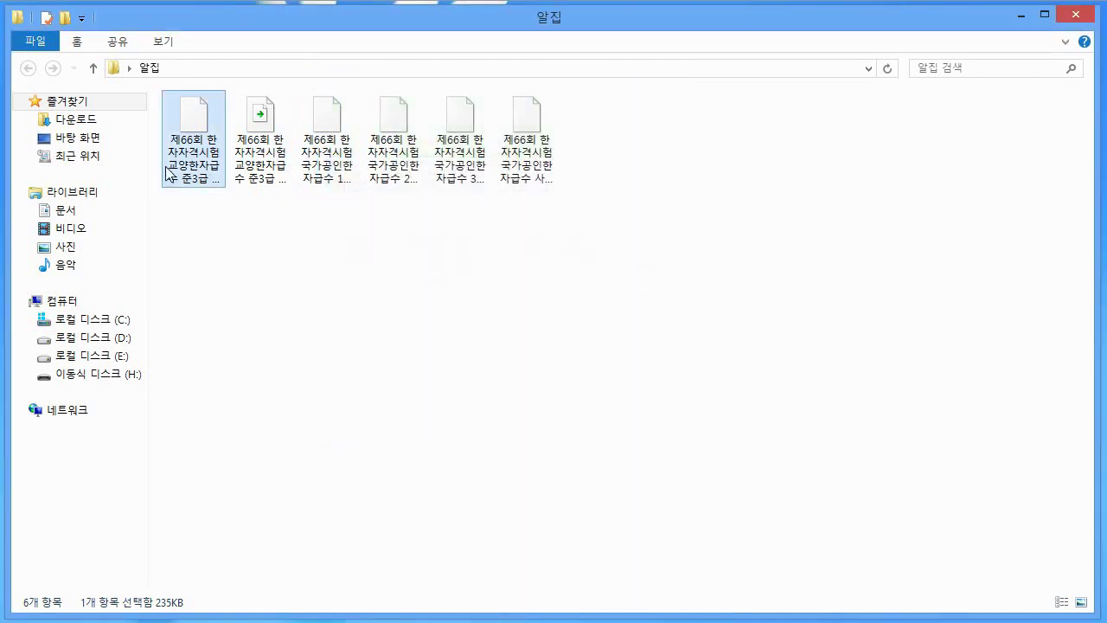
Extract the 준3급 ZIP archive into a folder named after it, view the extracted folder's contents and return to the 알집 folder
left_click(241, 159)
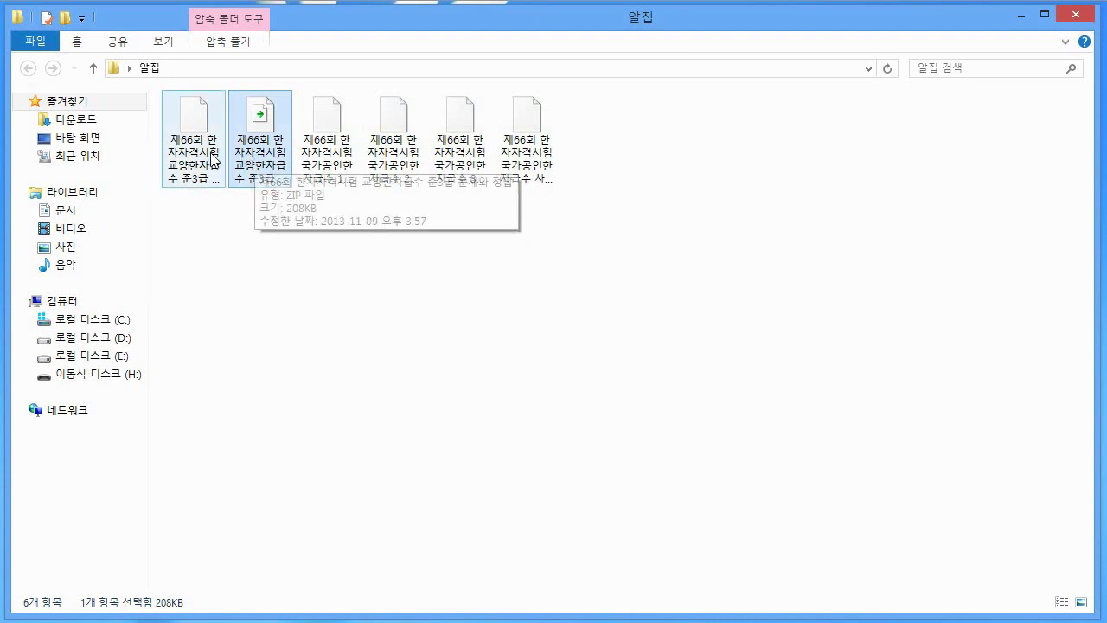
left_click(205, 167)
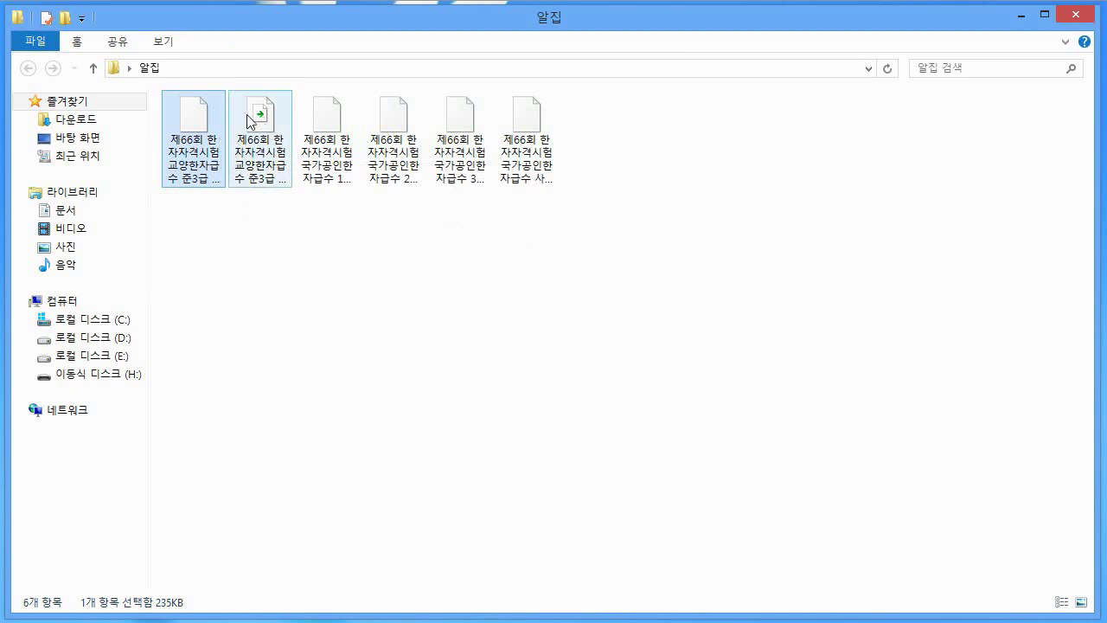
key("Right")
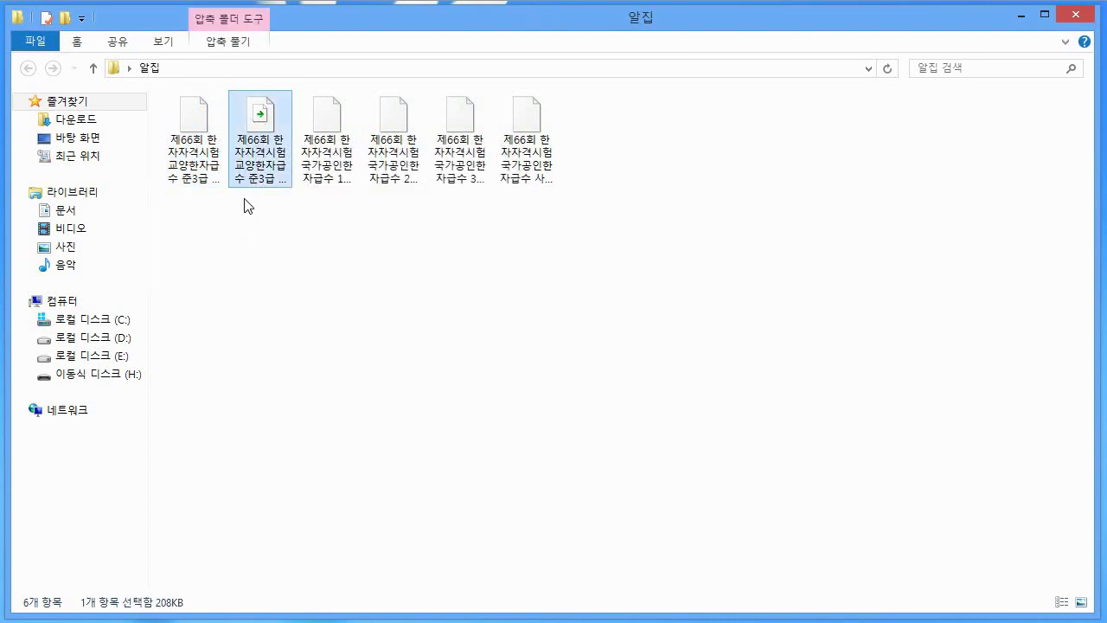
right_click(259, 117)
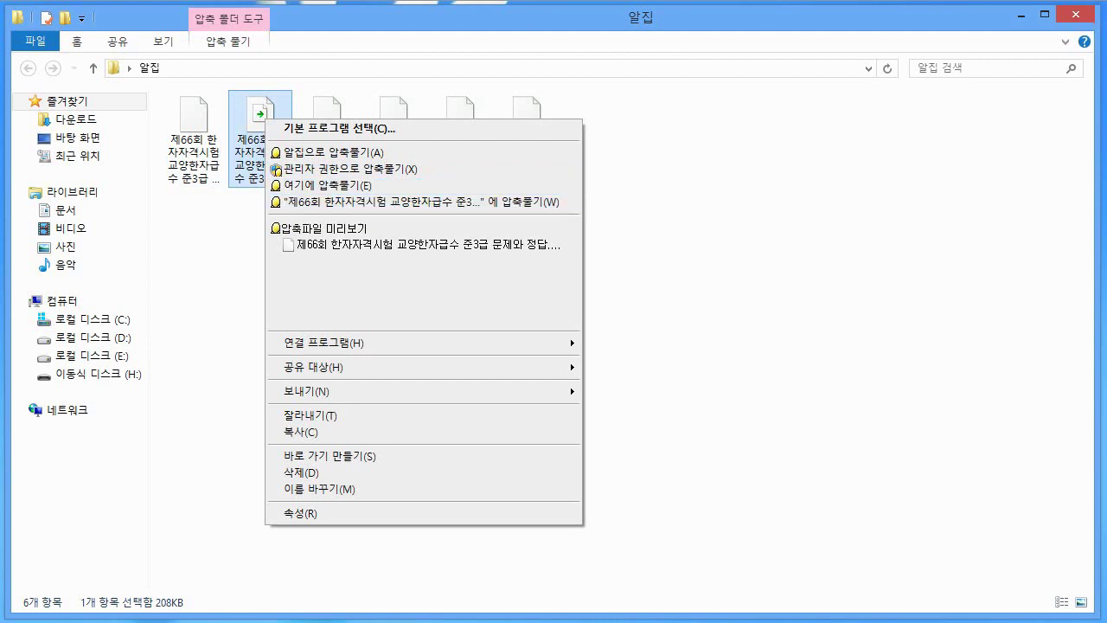
left_click(472, 202)
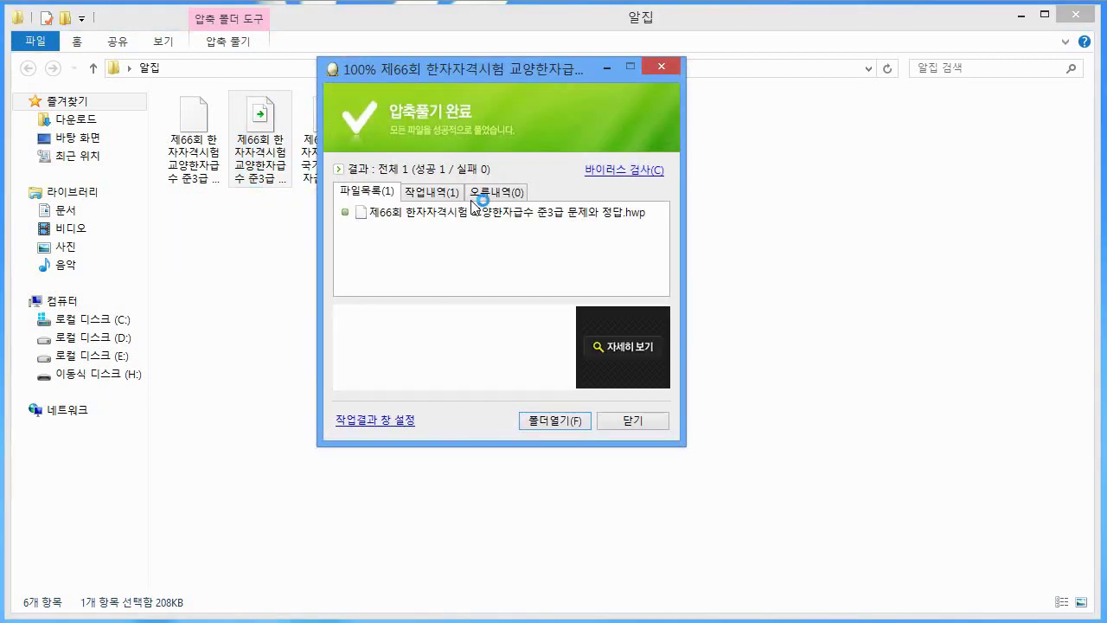
left_click(622, 418)
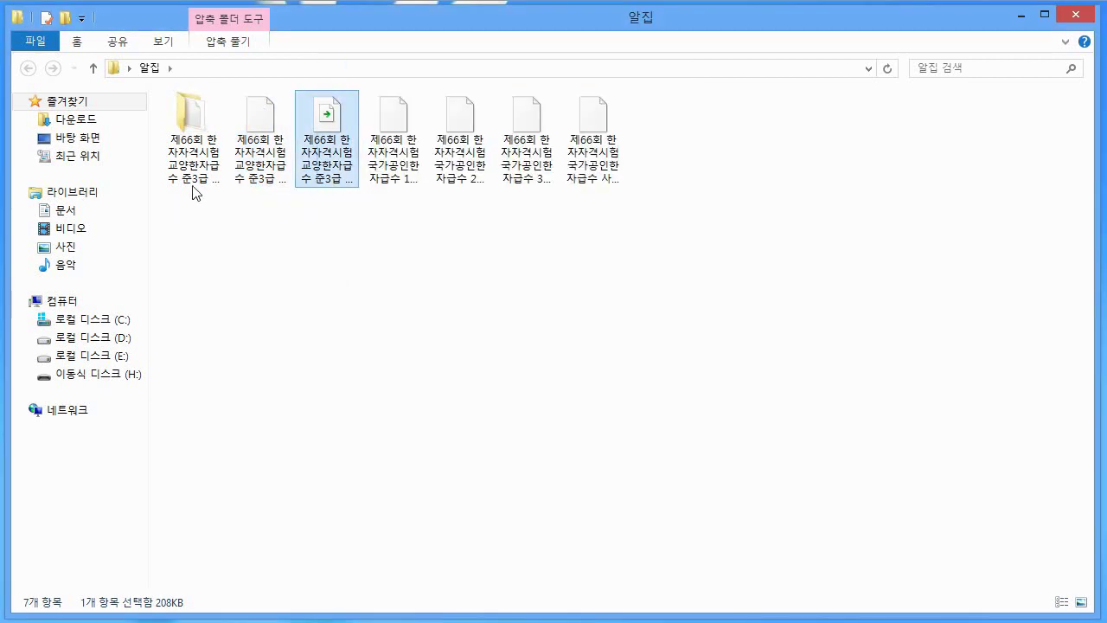
double_click(194, 192)
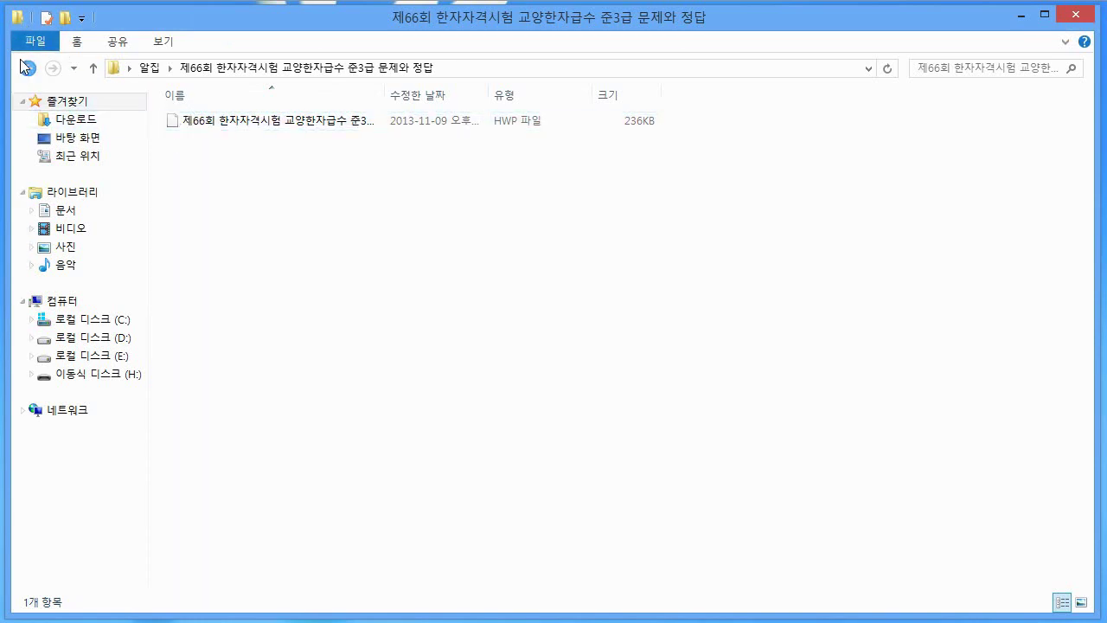
left_click(27, 68)
Permanently delete the extracted 준3급 folder together with the 준3급 ZIP archive, keeping the original HWP file
left_click(177, 154)
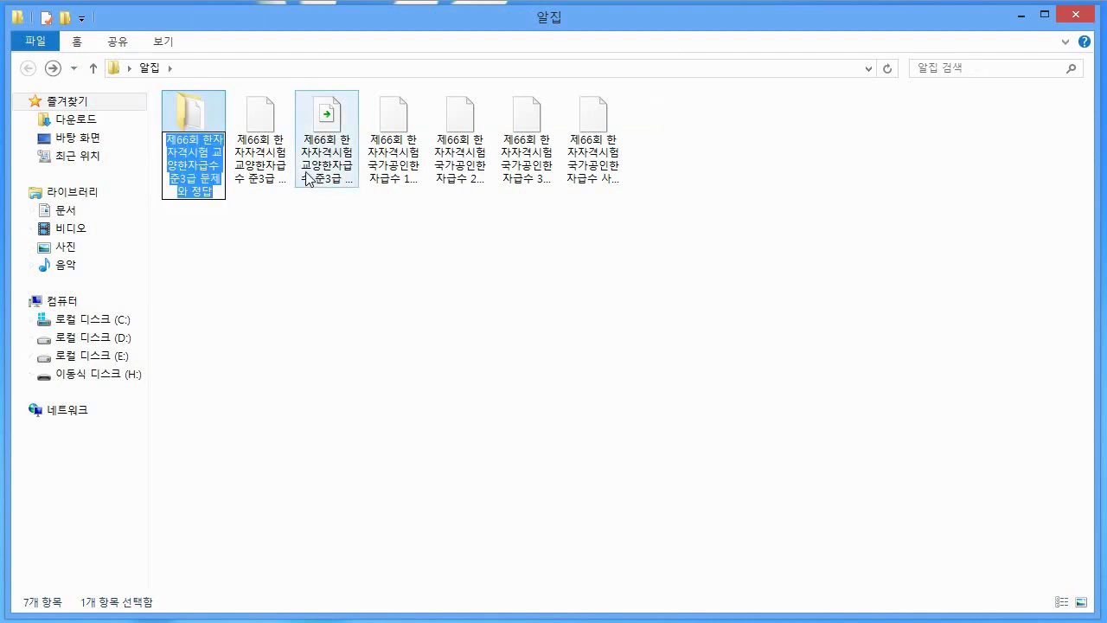
left_click(308, 178)
left_click(202, 161, "ctrl")
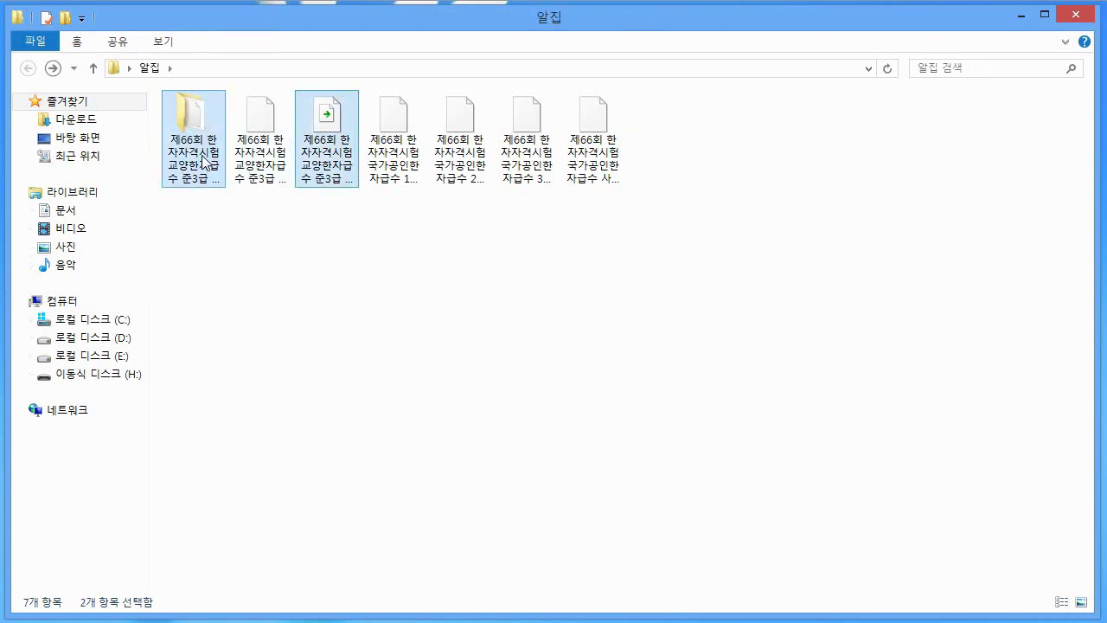
key("shift+Delete")
key("Return")
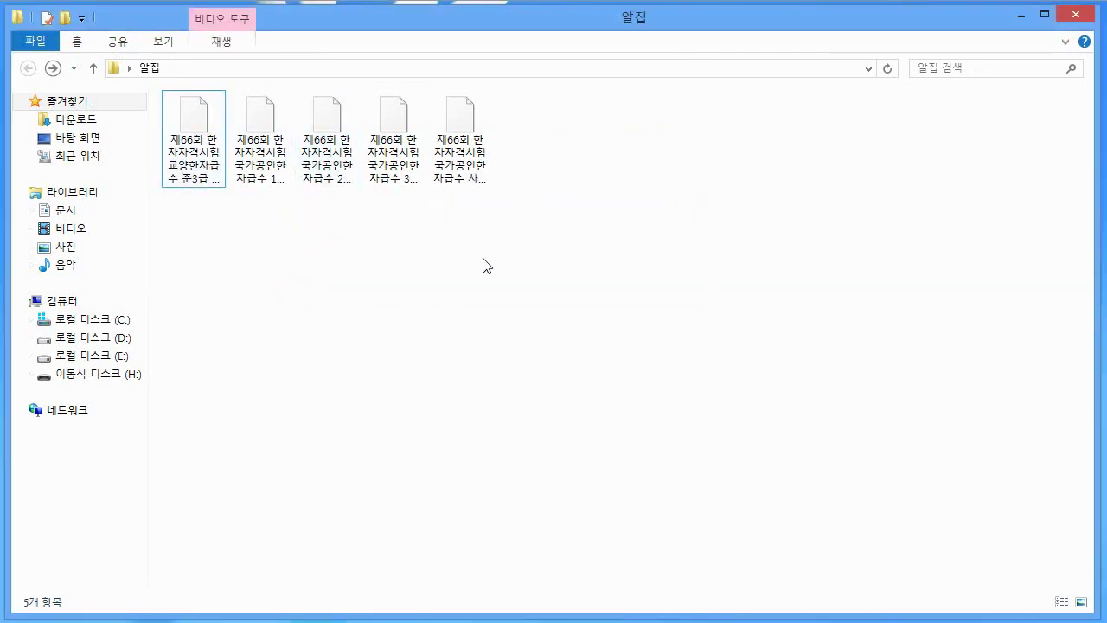
Compress all five HWP files together into a single archive named 알집.zip and dismiss the result window
left_click_drag(555, 277, 167, 87)
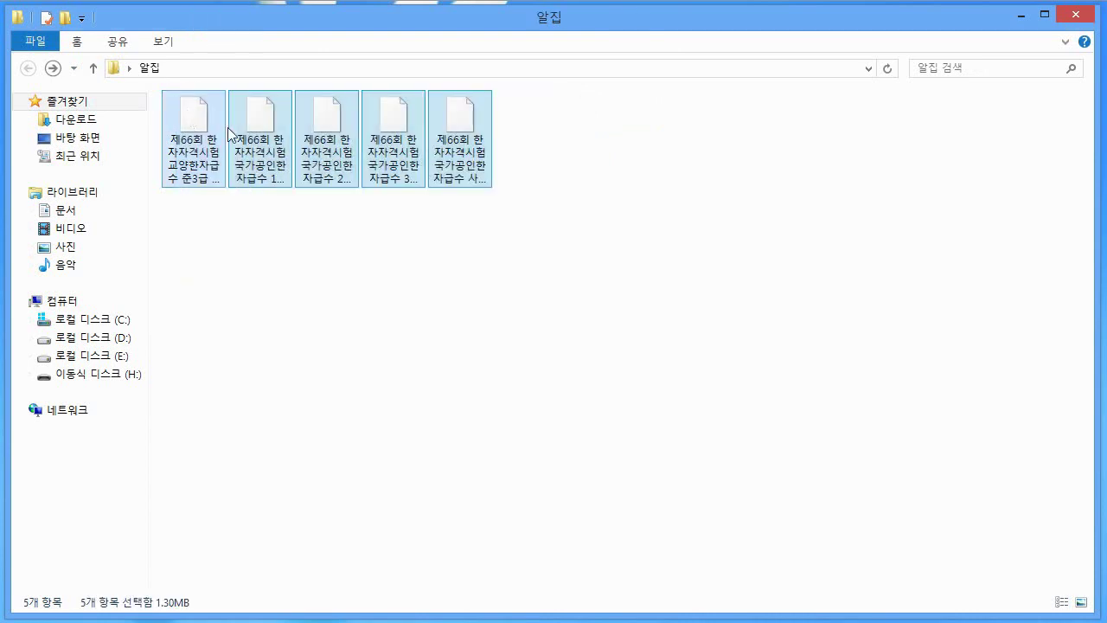
right_click(462, 116)
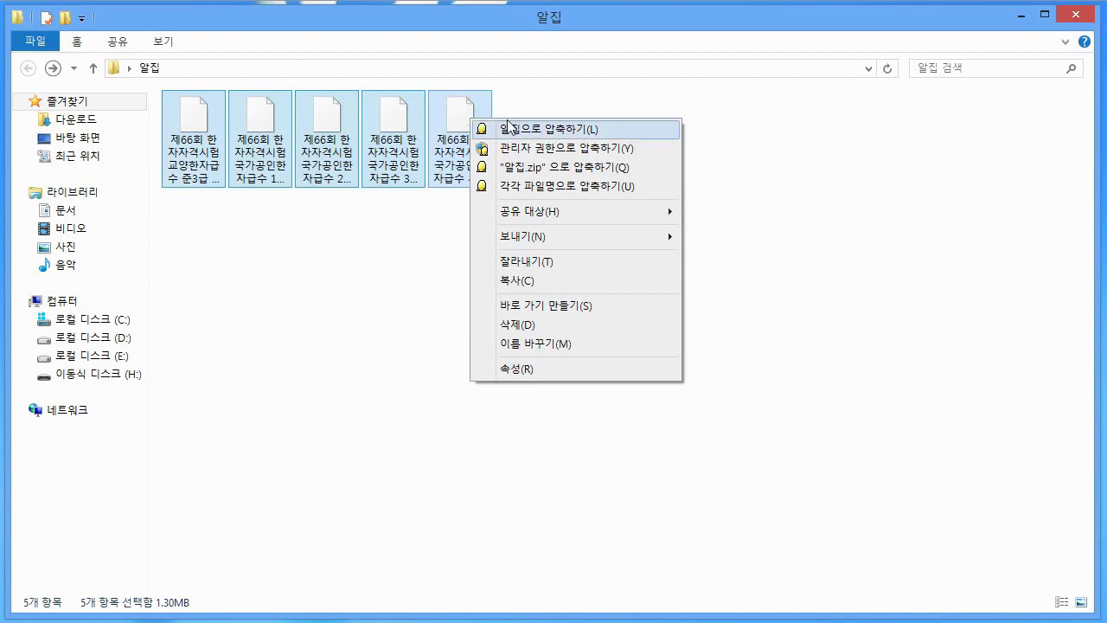
left_click(526, 161)
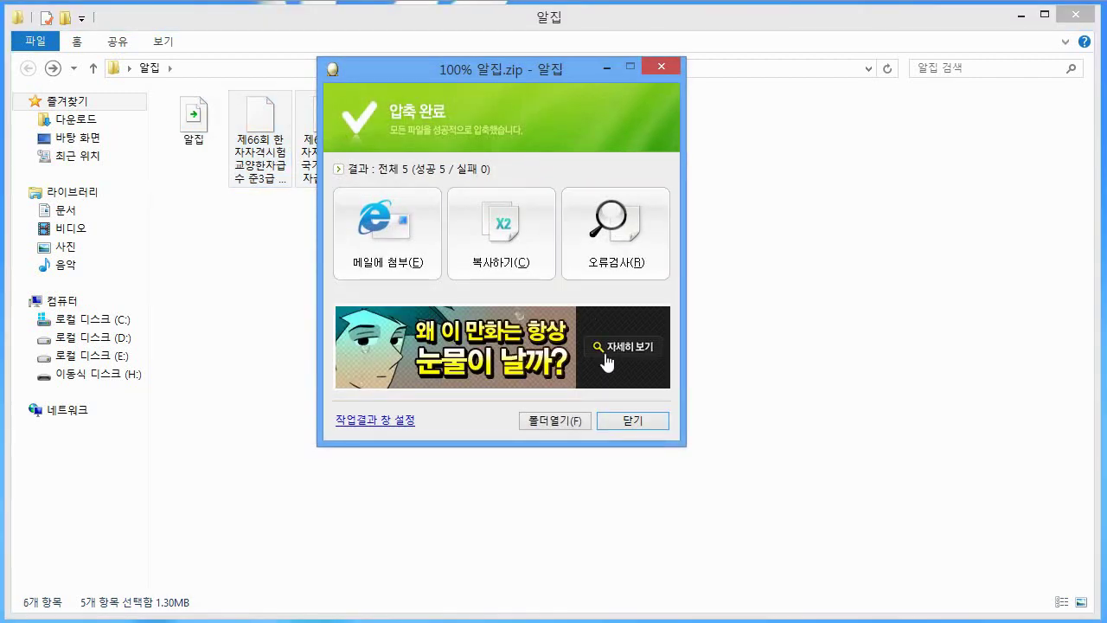
left_click(628, 418)
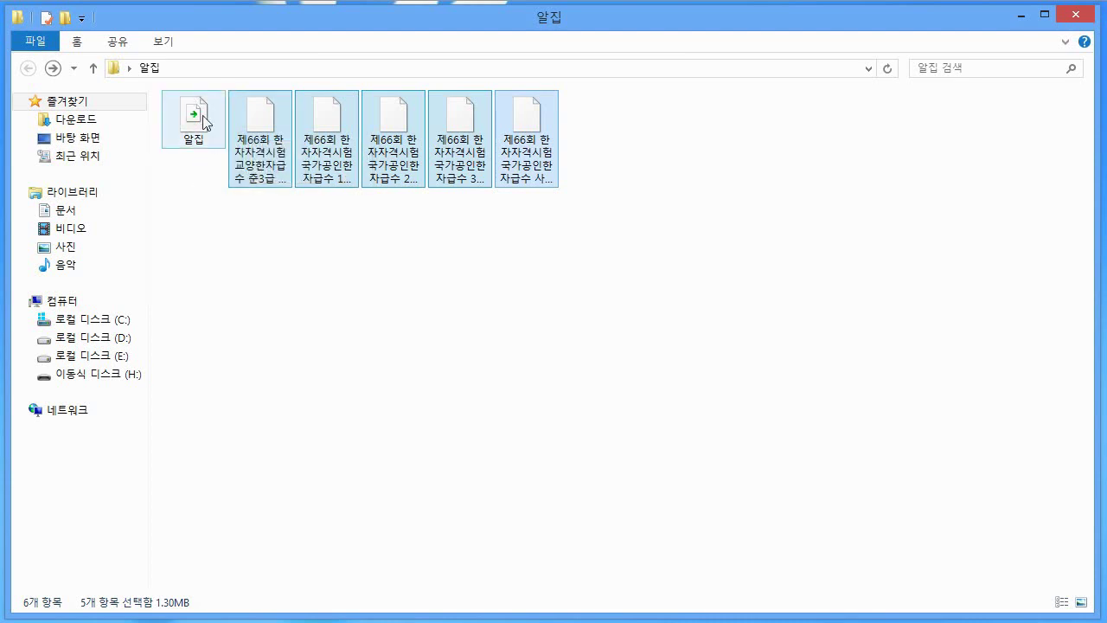
Open 알집.zip, choosing ALZip as the app for .zip files, view the archived files and close the archive window
mouse_move(185, 128)
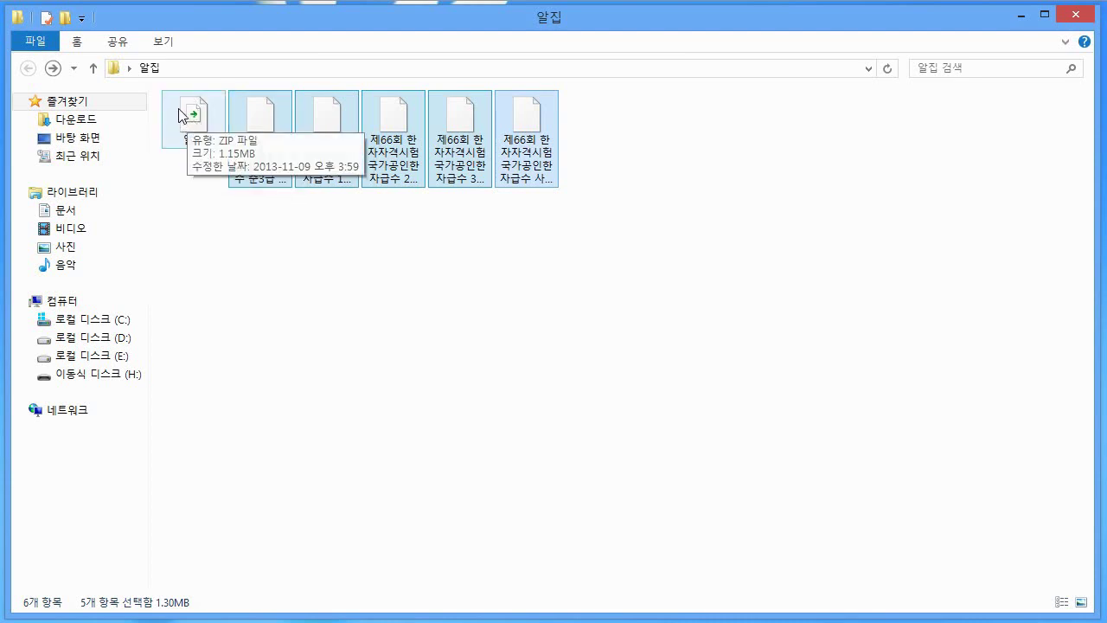
double_click(184, 116)
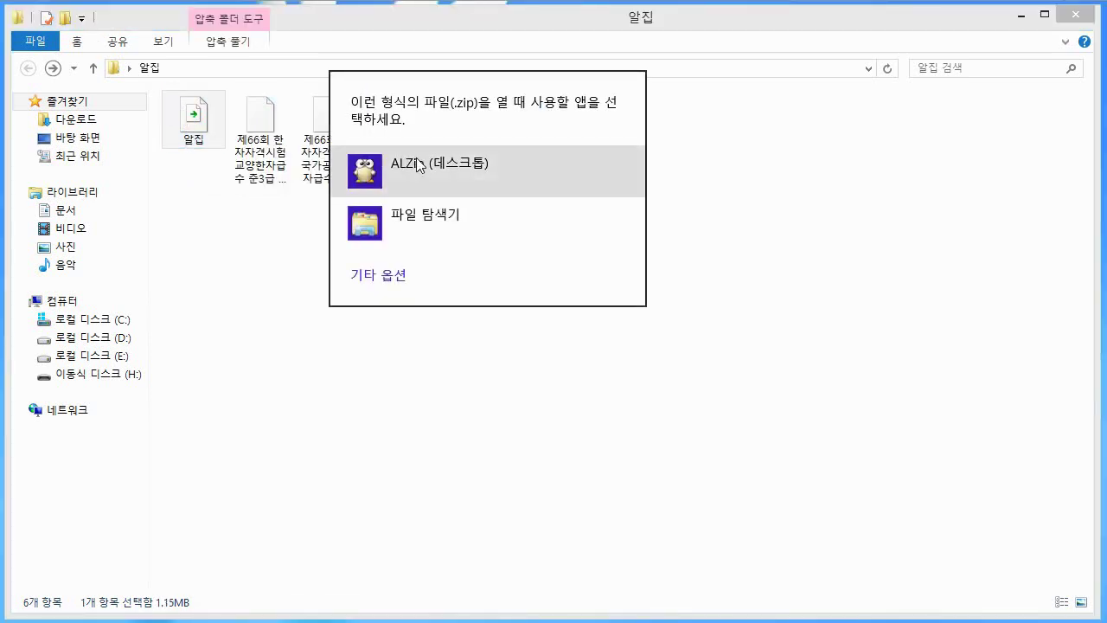
left_click(417, 164)
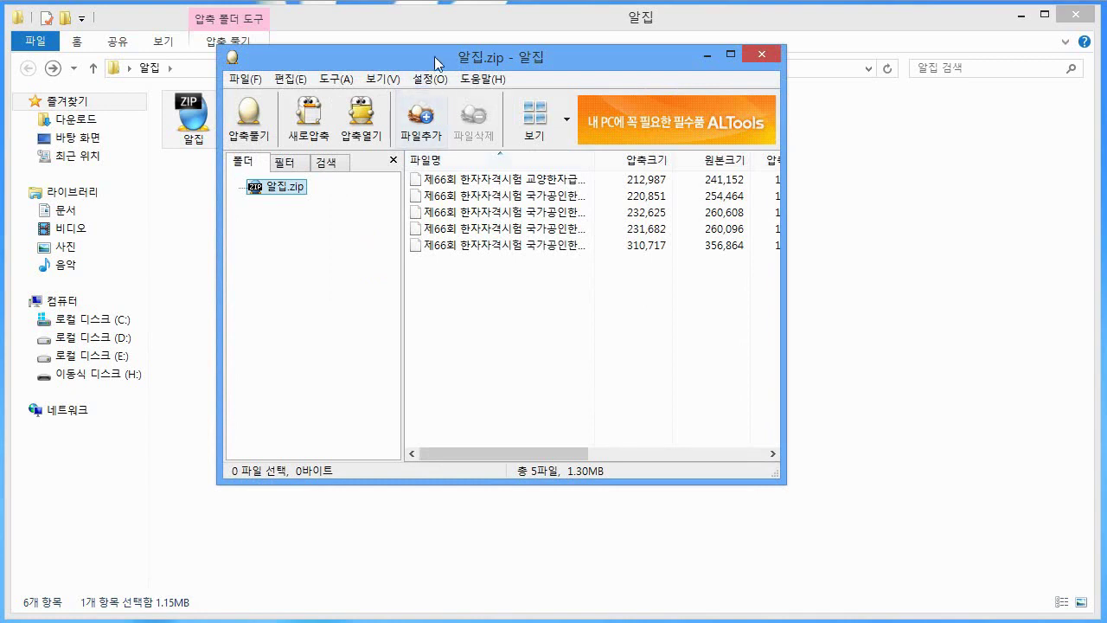
left_click_drag(500, 65, 631, 100)
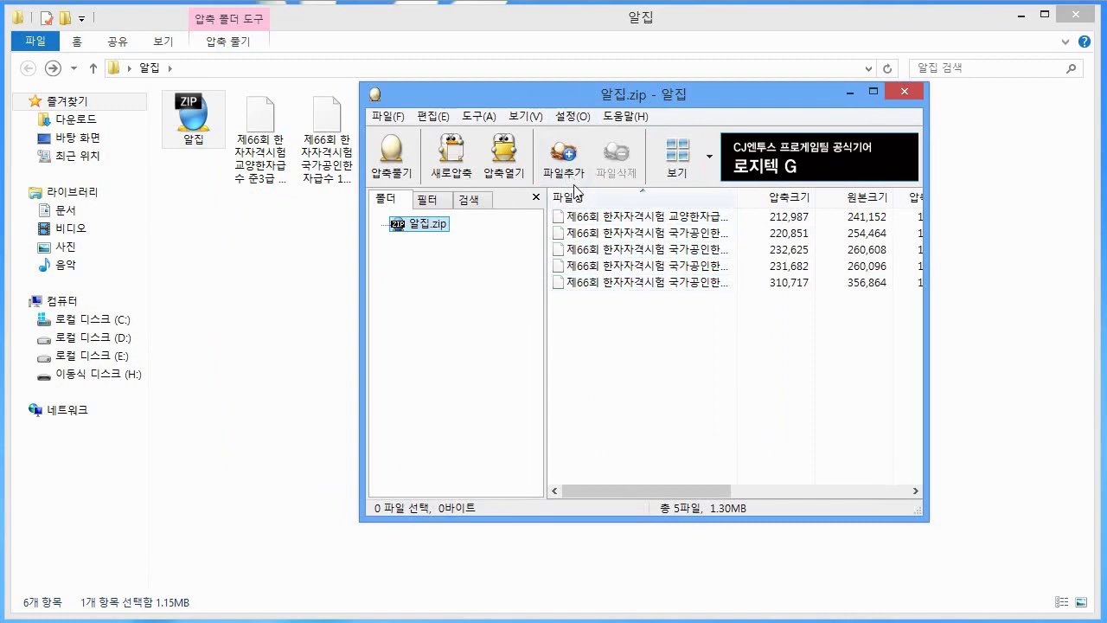
left_click(894, 90)
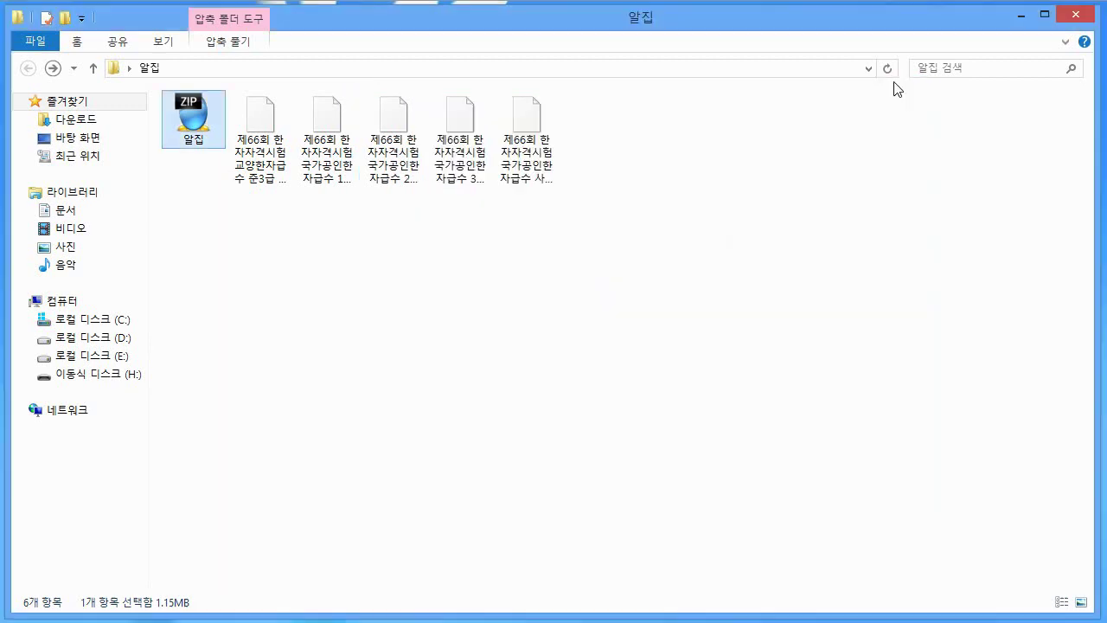
Permanently delete the 알집.zip archive from the folder
left_click(432, 264)
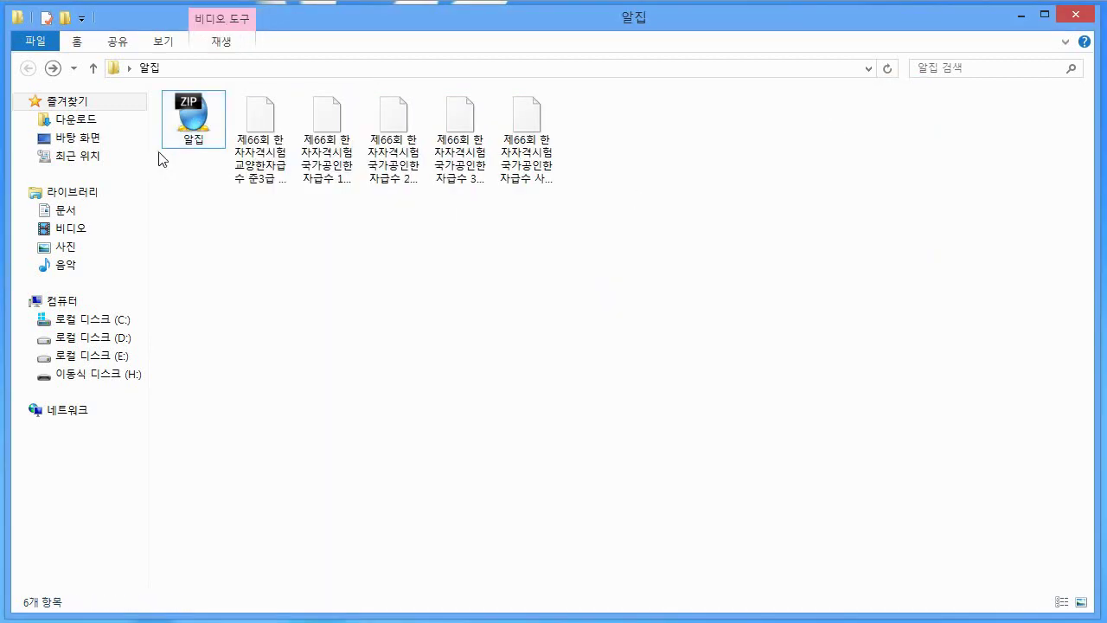
left_click(188, 109)
left_click(191, 121)
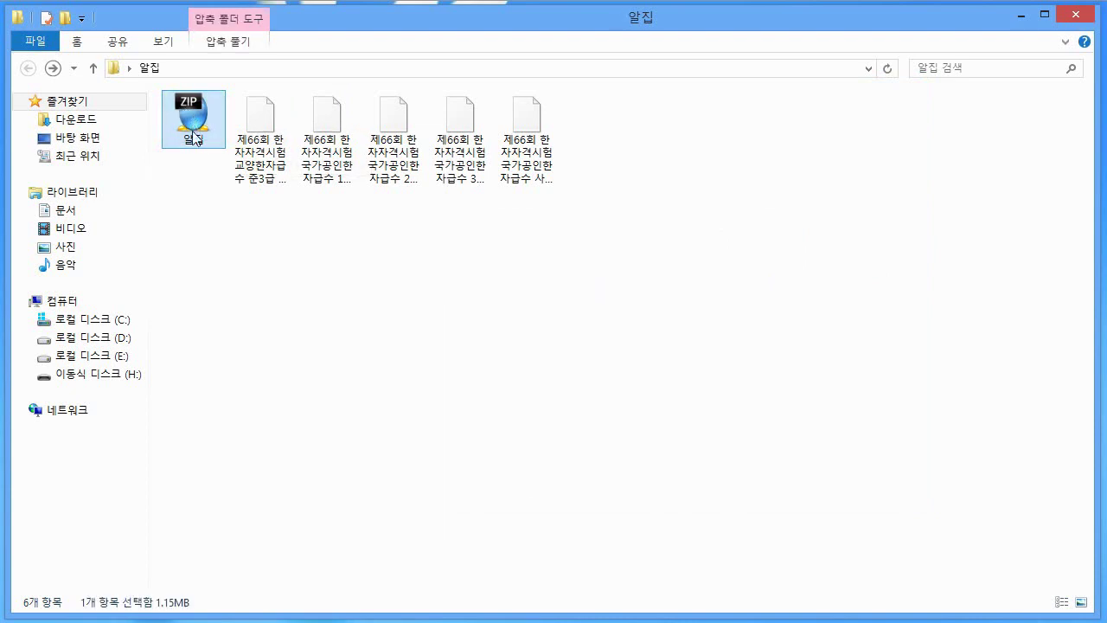
left_click(193, 124)
key("shift+Delete")
key("Return")
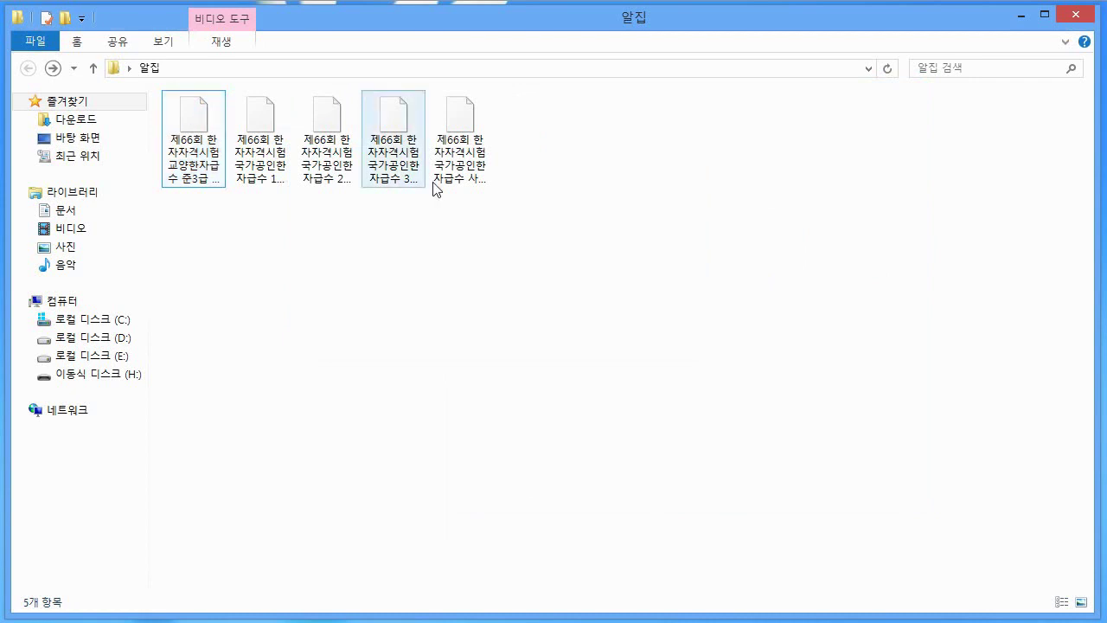
Compress the five HWP files into separate ZIP archives, each using its own file name
left_click_drag(450, 197, 212, 116)
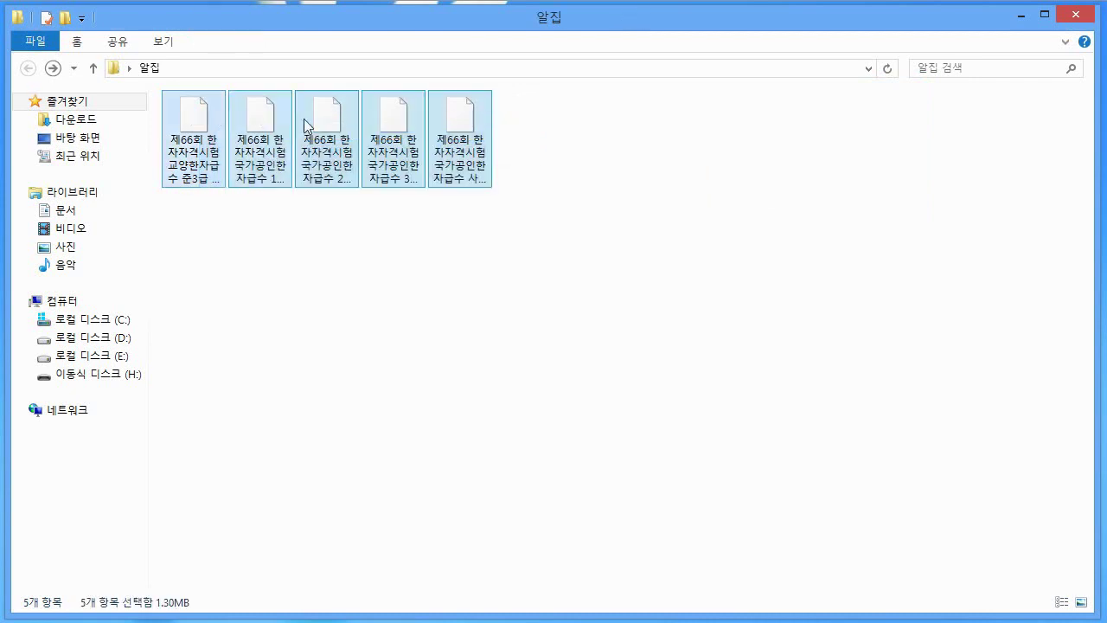
right_click(450, 117)
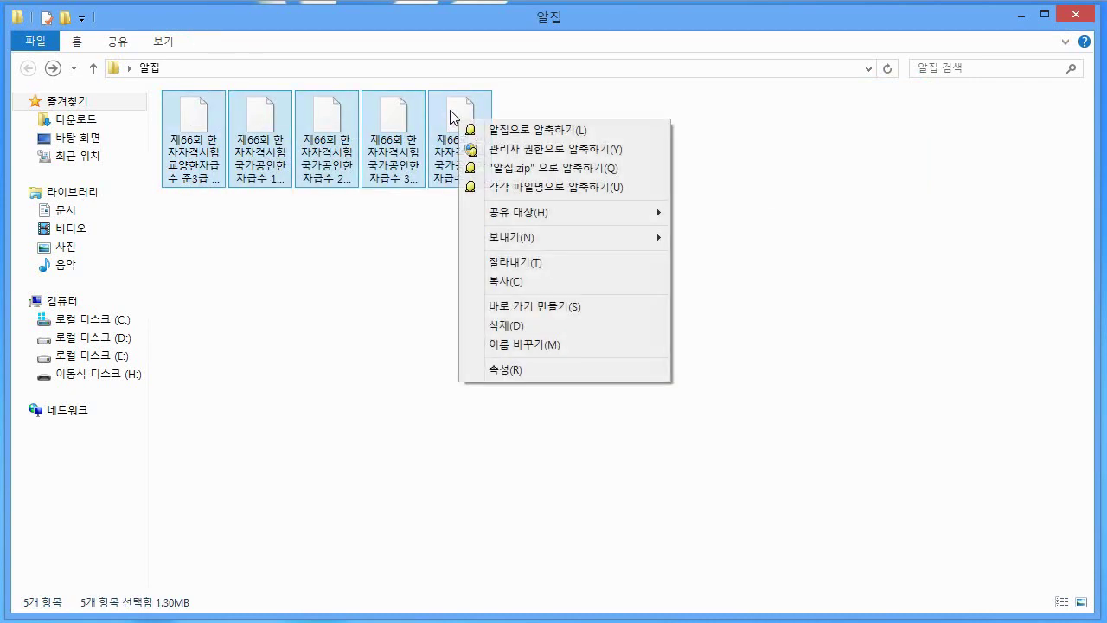
left_click(515, 187)
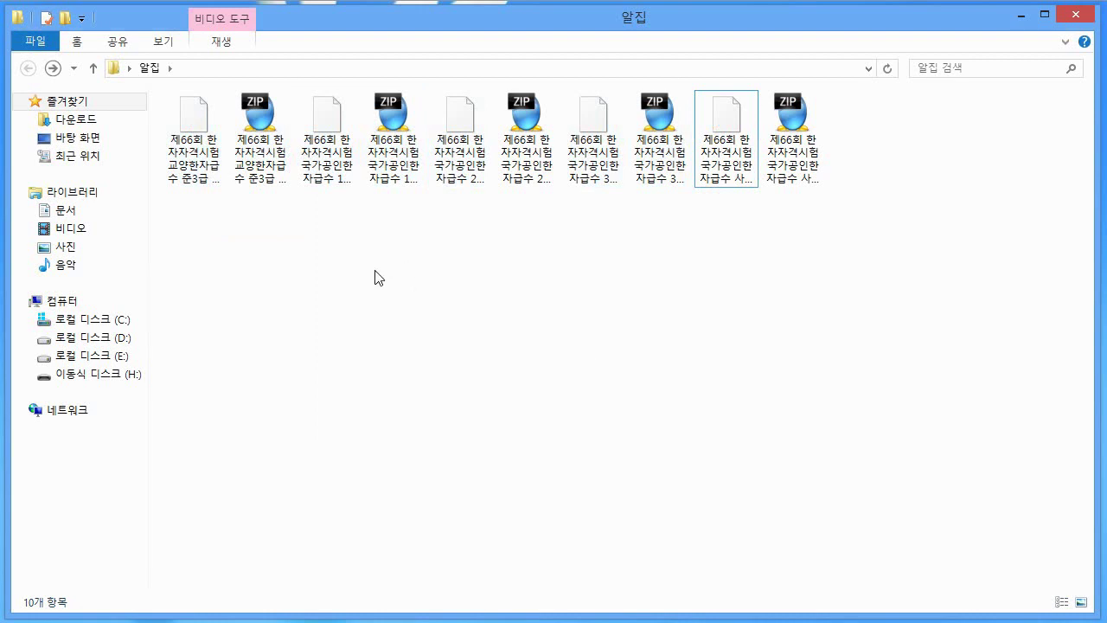
Delete the five individual ZIP archives, leaving only the original HWP files in the folder
left_click(269, 156)
left_click(394, 164, "ctrl")
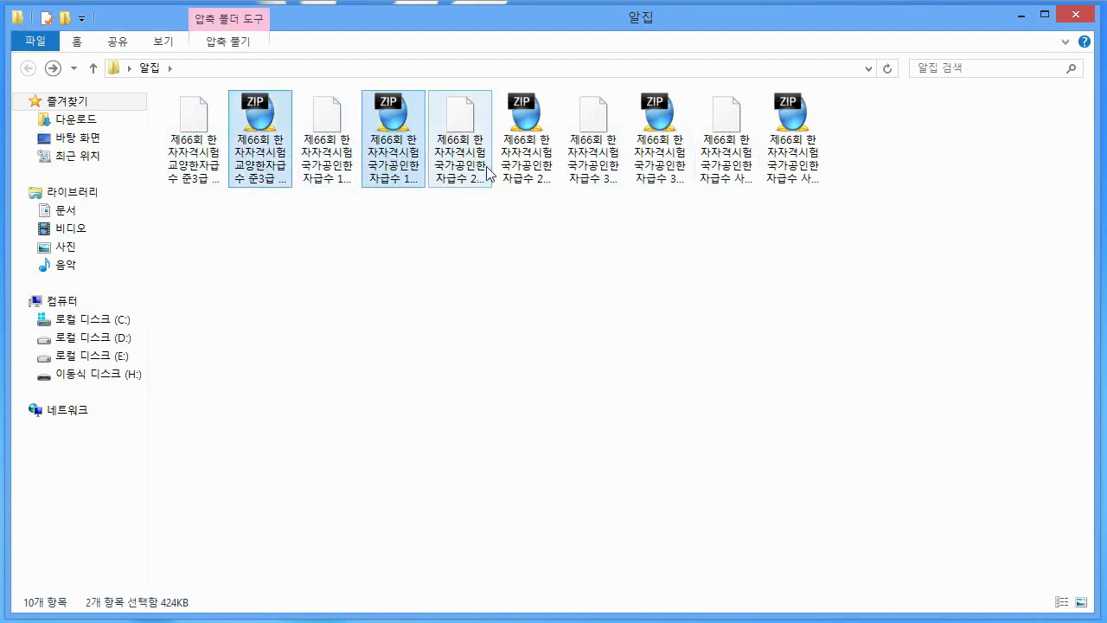
left_click(526, 151, "ctrl")
left_click(660, 151, "ctrl")
left_click(776, 160, "ctrl")
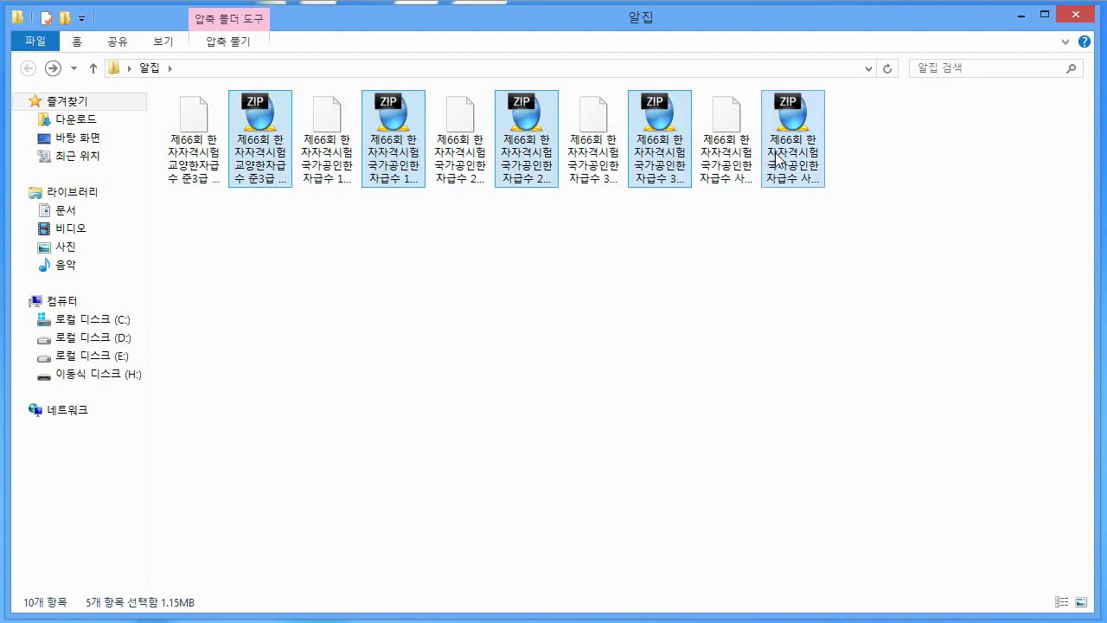
key("Delete")
key("Return")
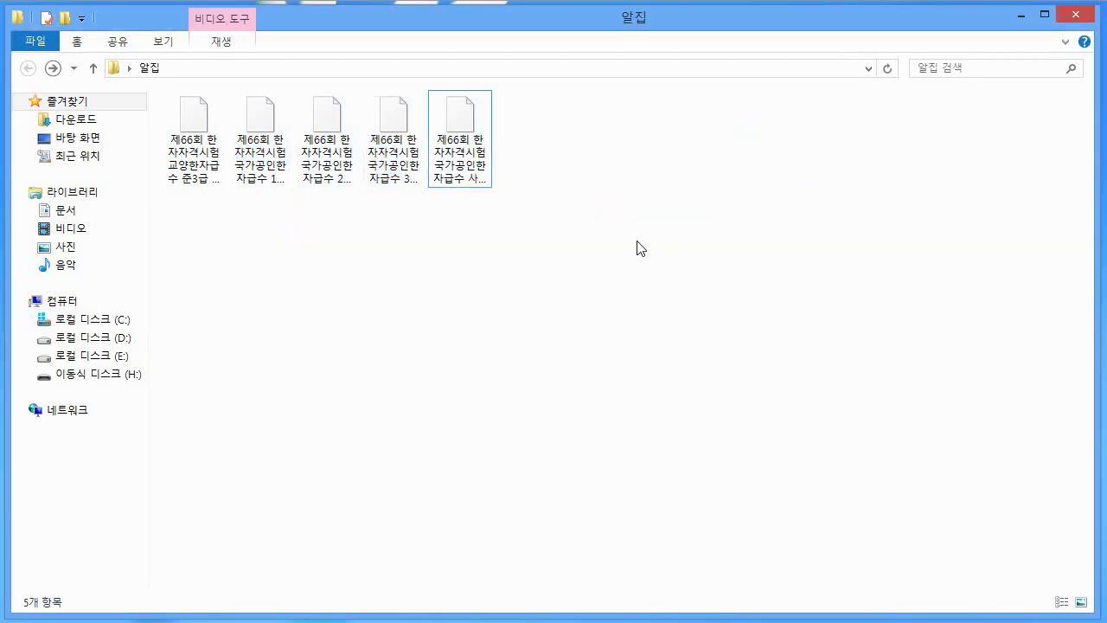
Examine ALZip's new-archive settings for the five HWP files and close them without compressing
left_click_drag(669, 268, 200, 118)
right_click(204, 119)
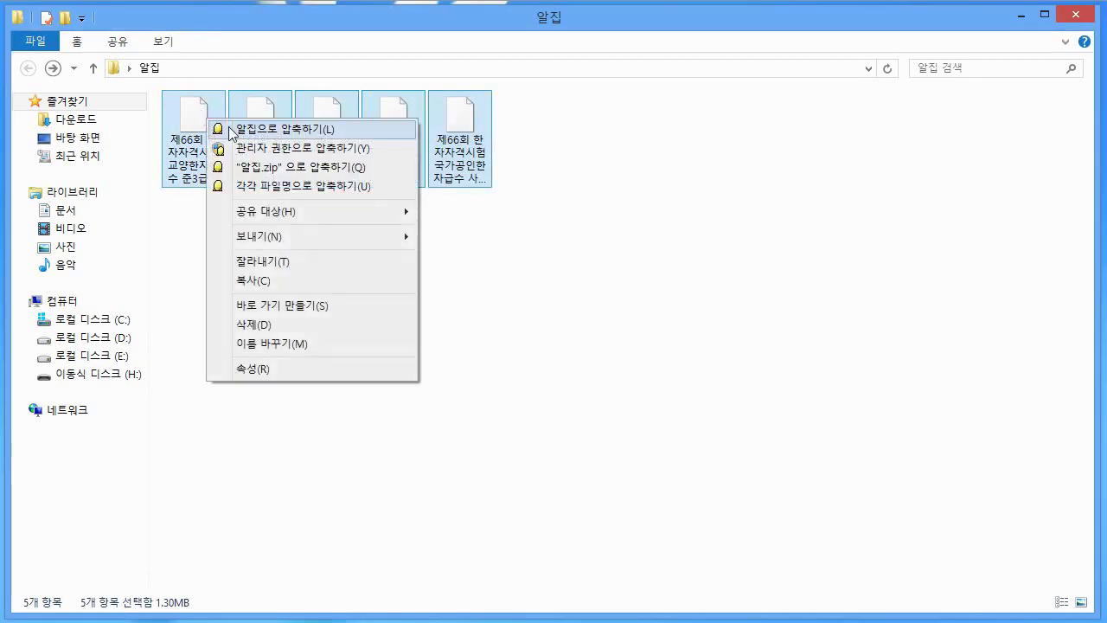
left_click(265, 130)
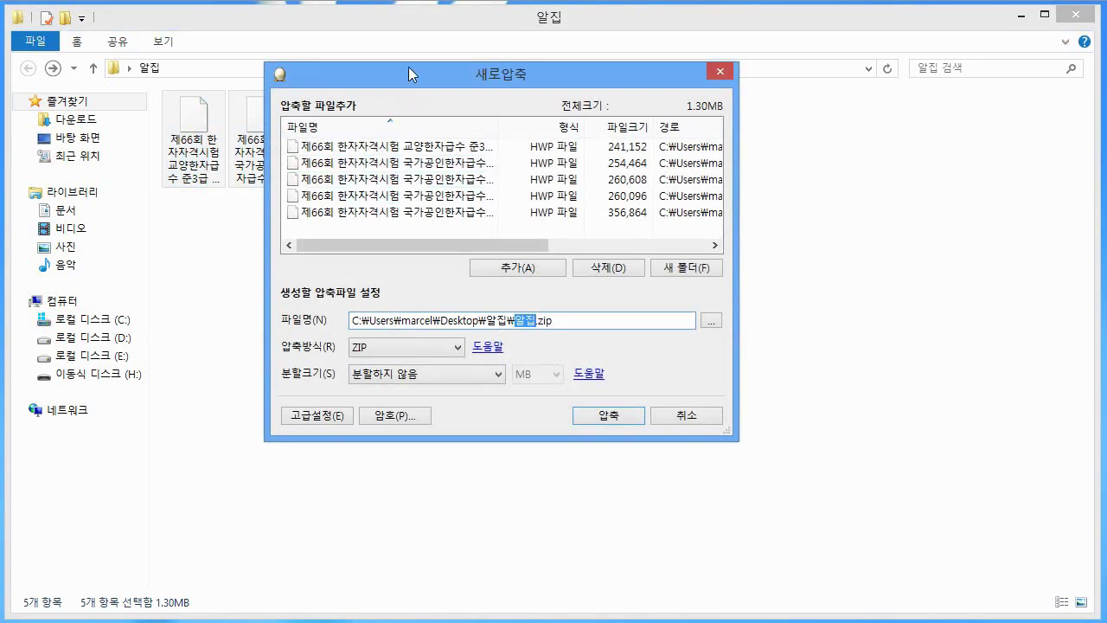
left_click_drag(408, 66, 447, 107)
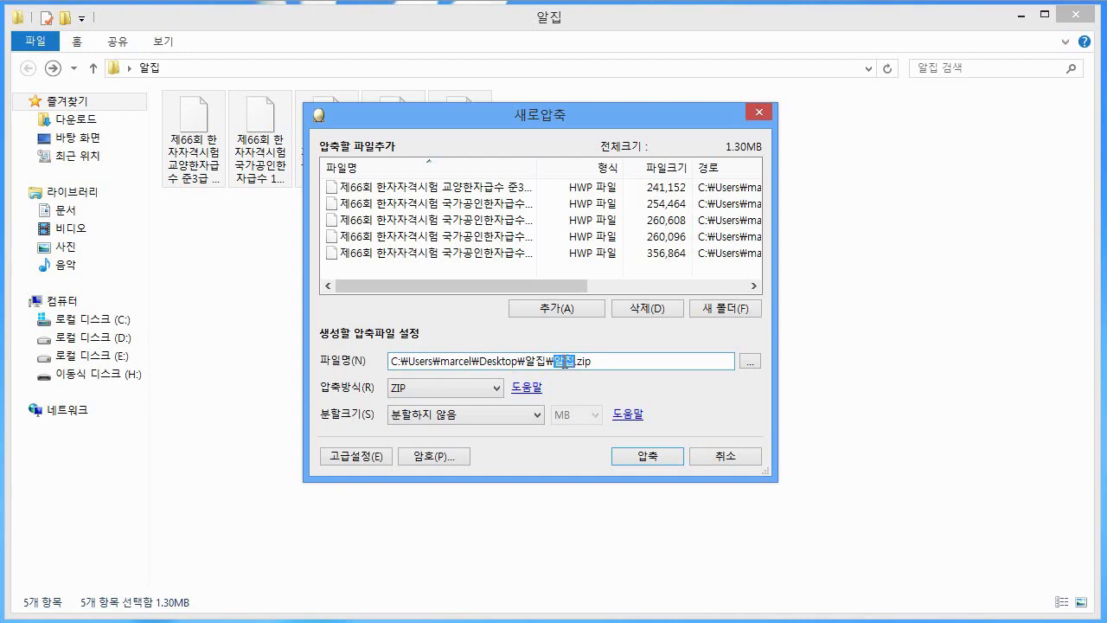
left_click(700, 454)
left_click(577, 309)
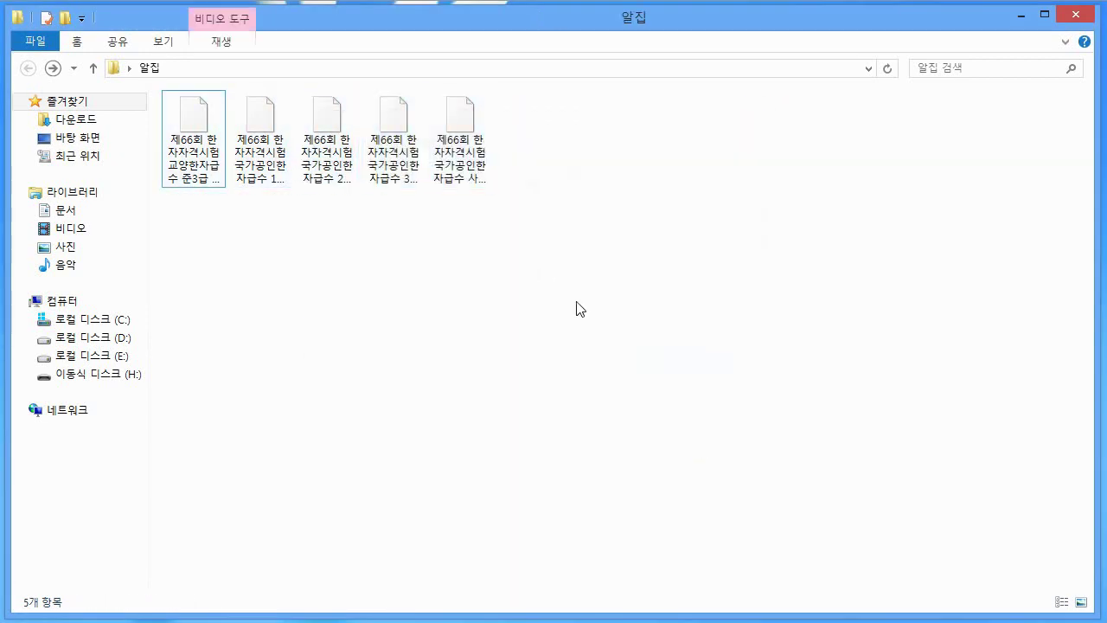
Review the ALZip compression commands offered for the five selected HWP files, without running any of them
left_click_drag(635, 220, 122, 131)
right_click(186, 126)
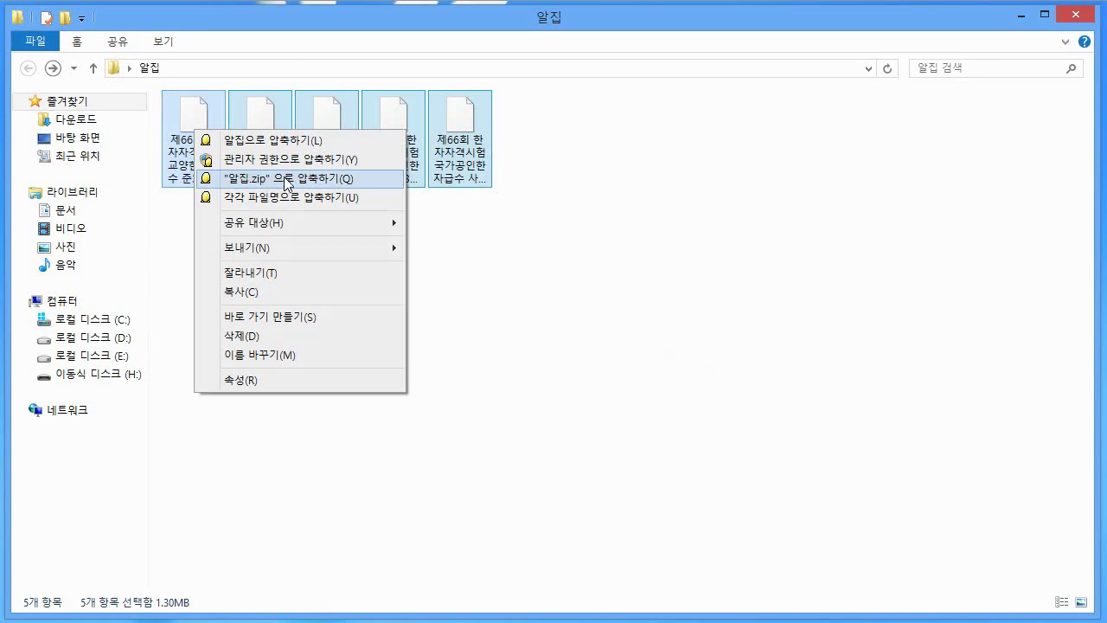
left_click(516, 244)
left_click(505, 234)
left_click_drag(619, 253, 180, 111)
right_click(180, 111)
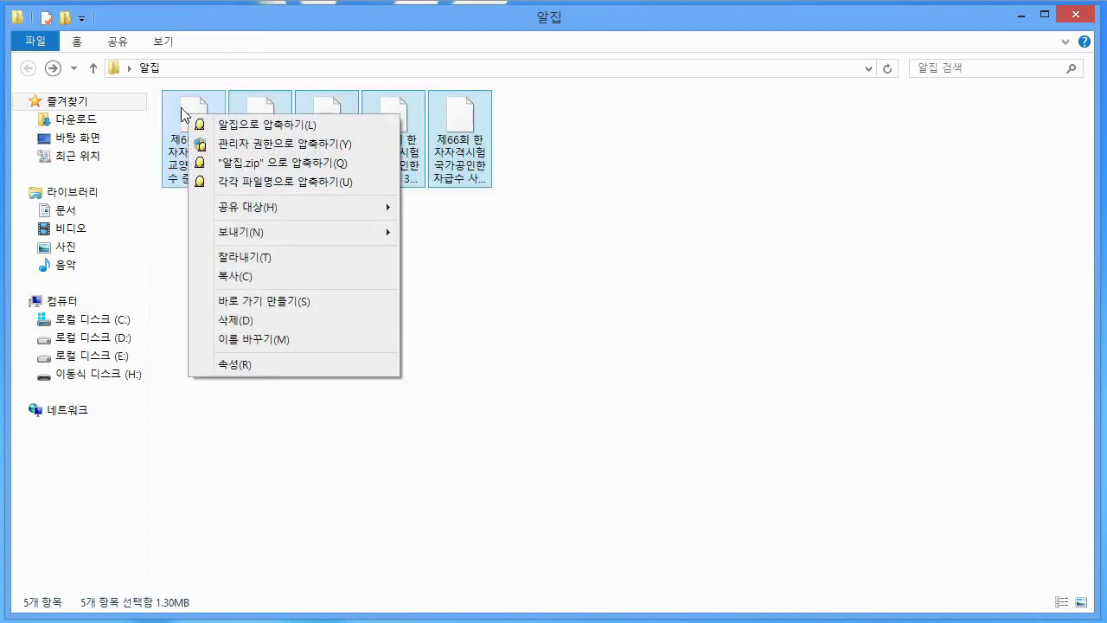
left_click(508, 289)
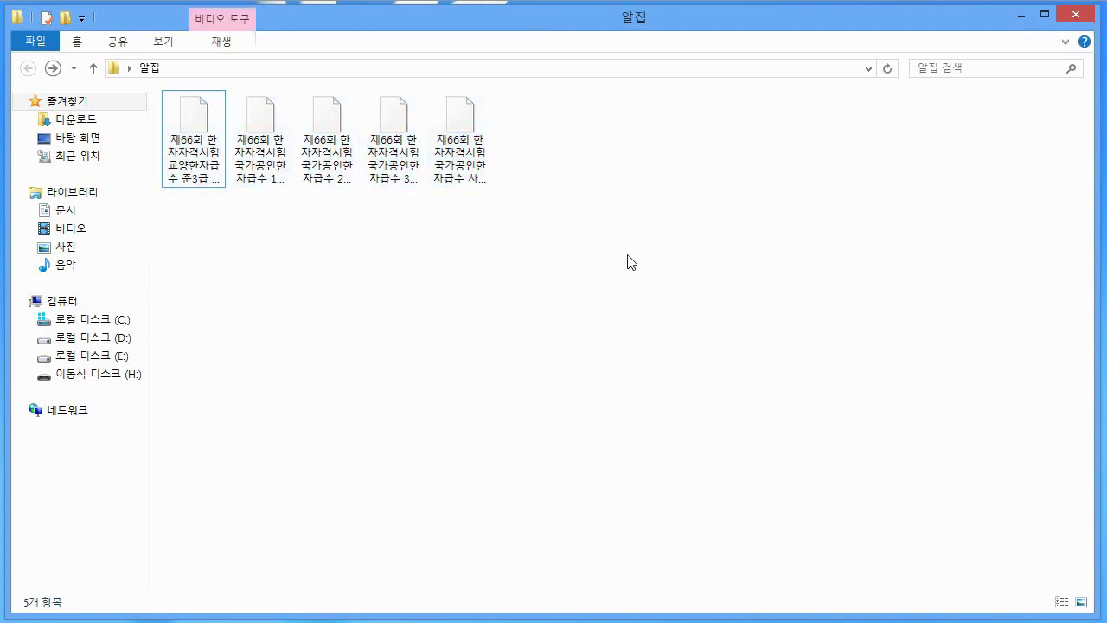
Compress the five HWP files into 알집.zip in ZIP format, entering and confirming an archive password with ZIP 2.0-compatible encryption
left_click_drag(644, 263, 192, 97)
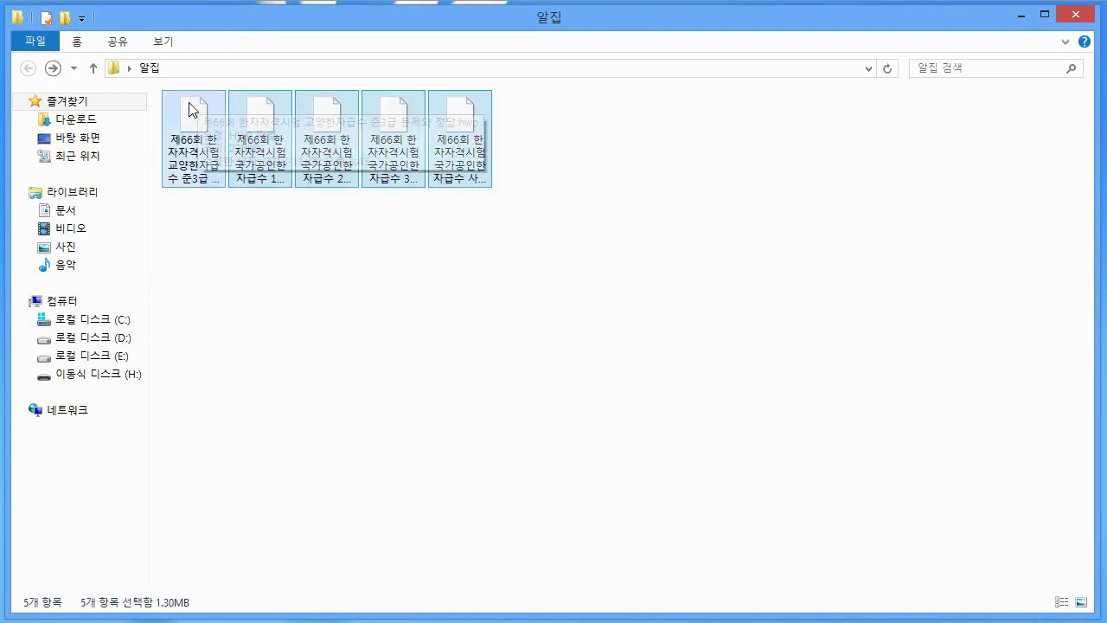
right_click(191, 102)
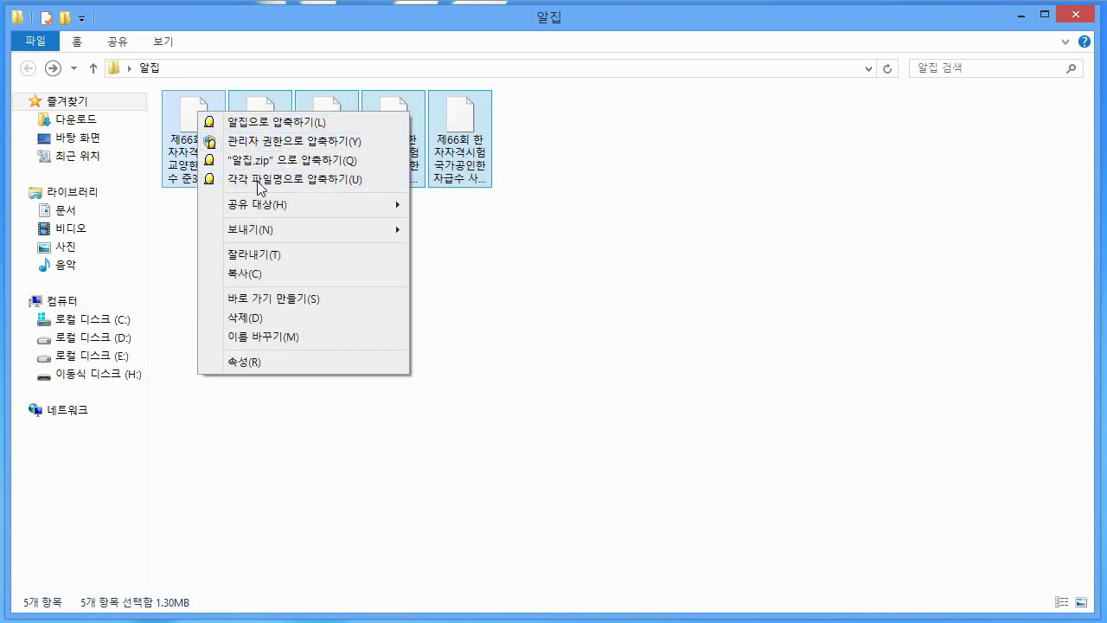
left_click(255, 121)
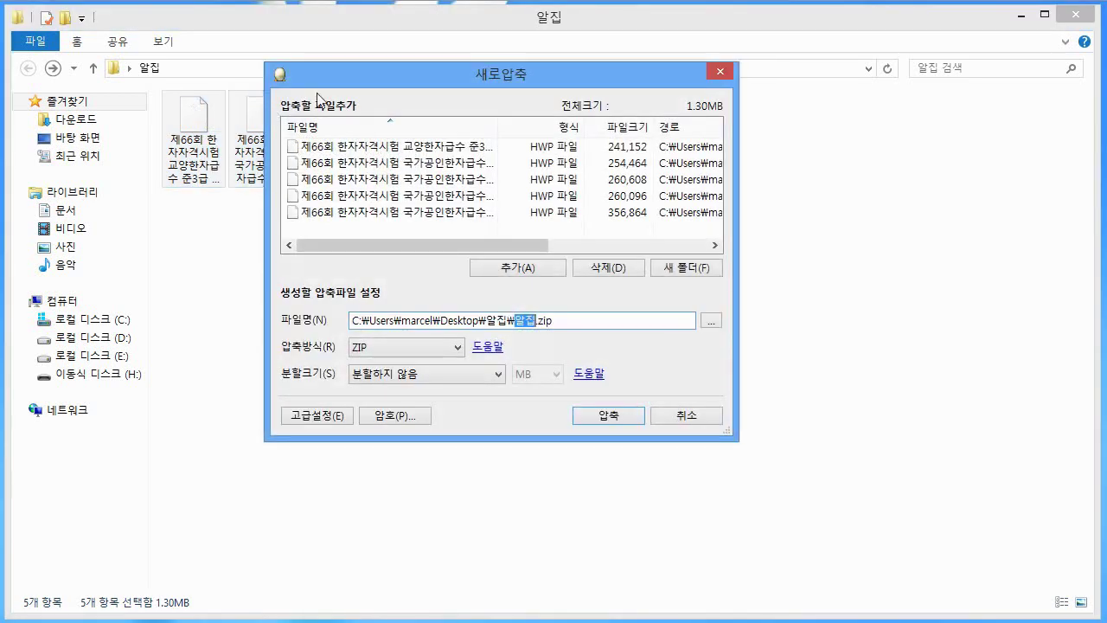
left_click_drag(359, 61, 419, 131)
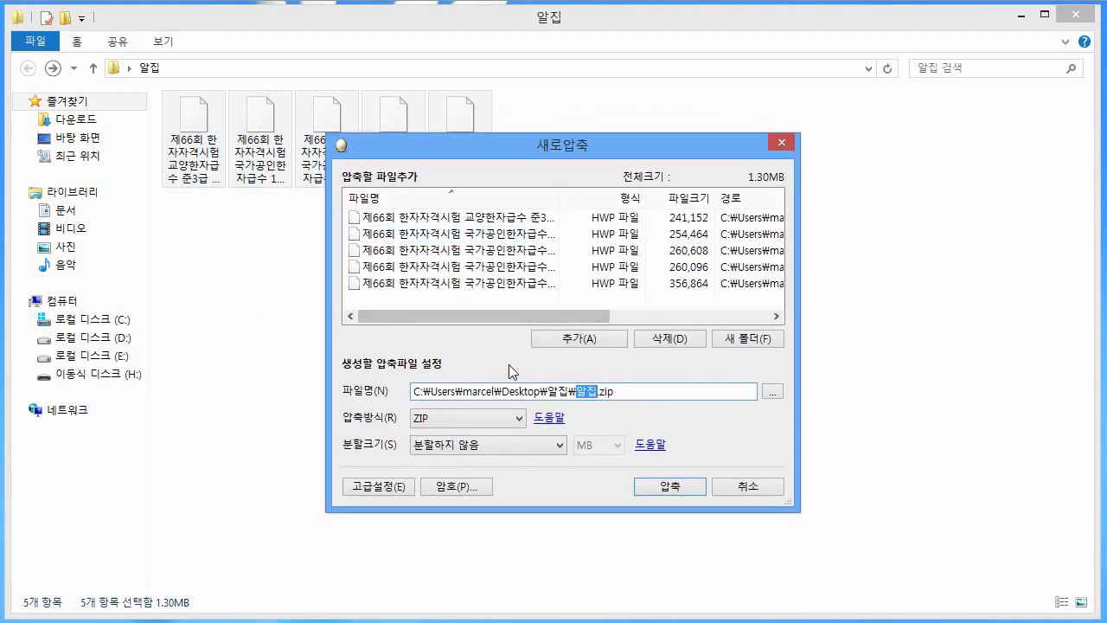
left_click(466, 486)
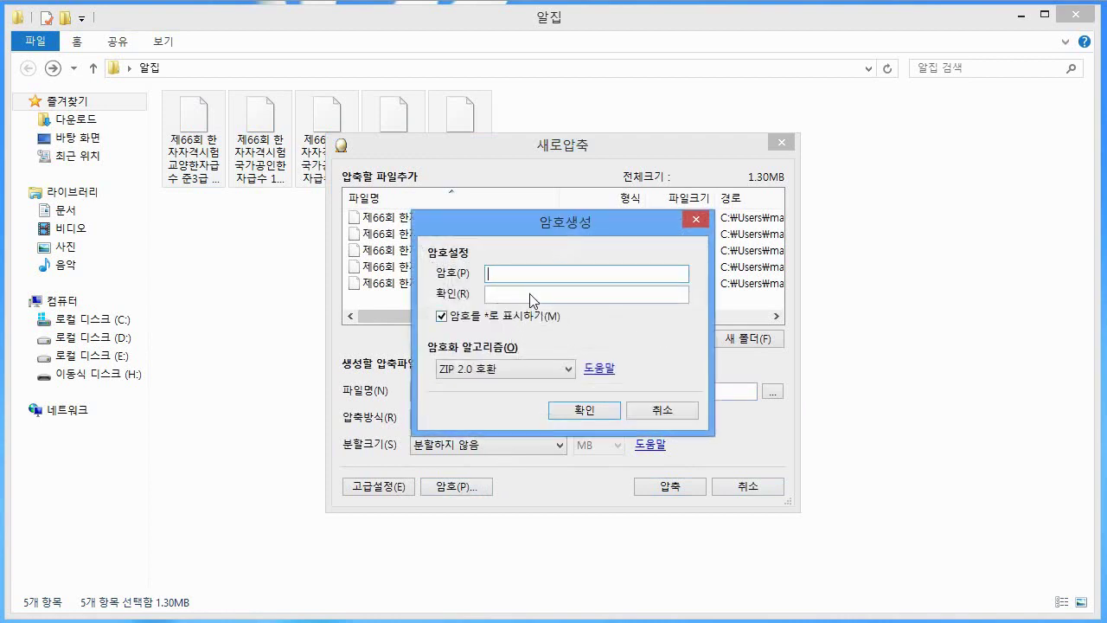
type("*****")
left_click(535, 296)
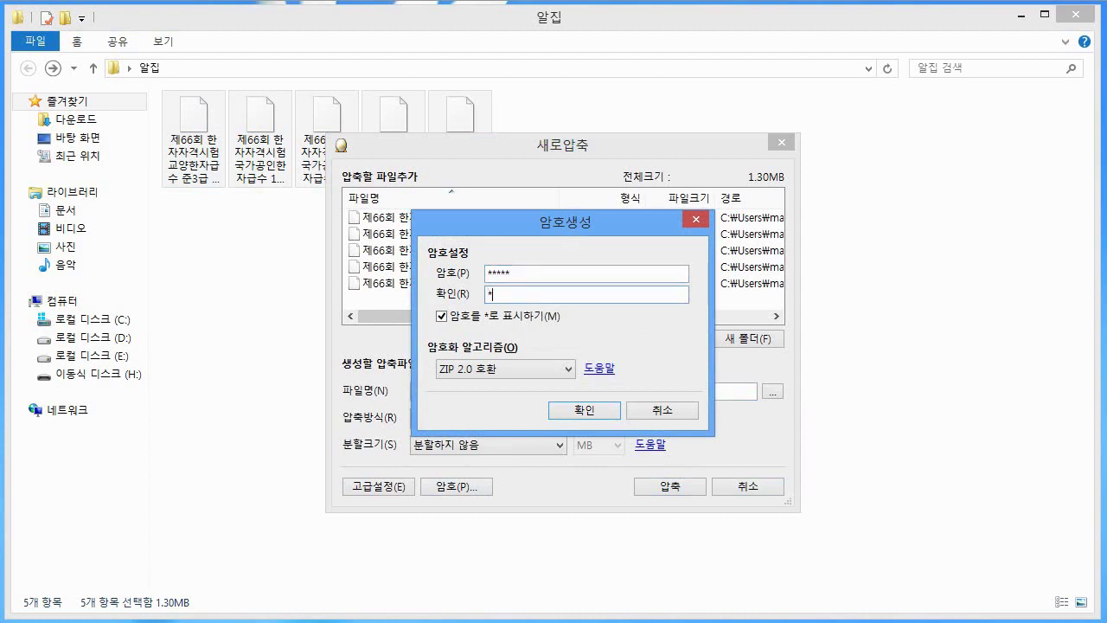
left_click(575, 406)
left_click(650, 478)
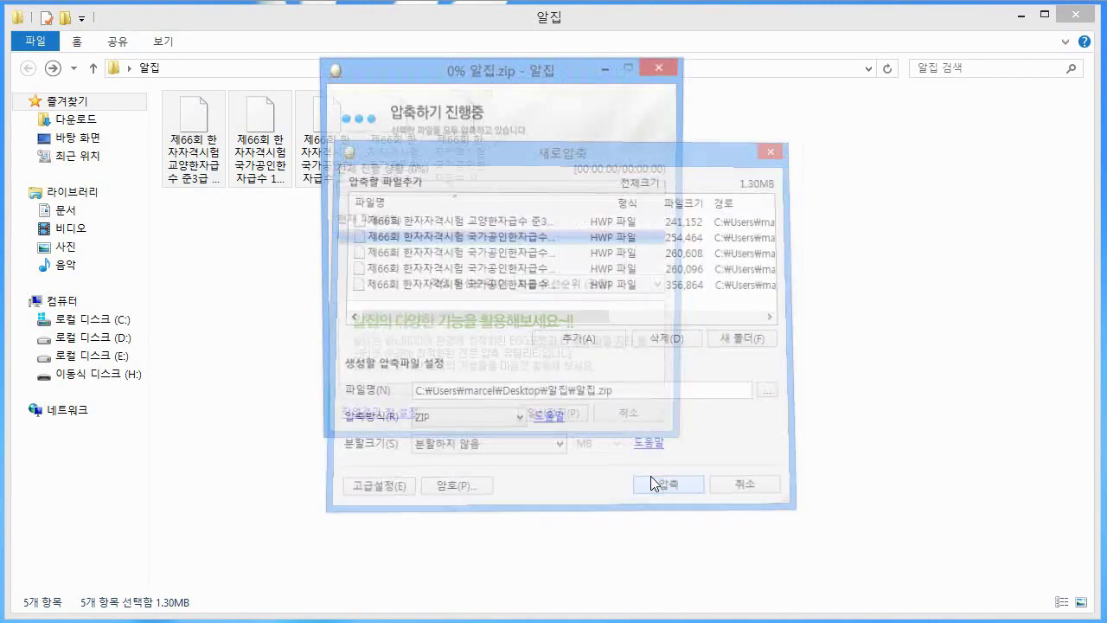
left_click(632, 422)
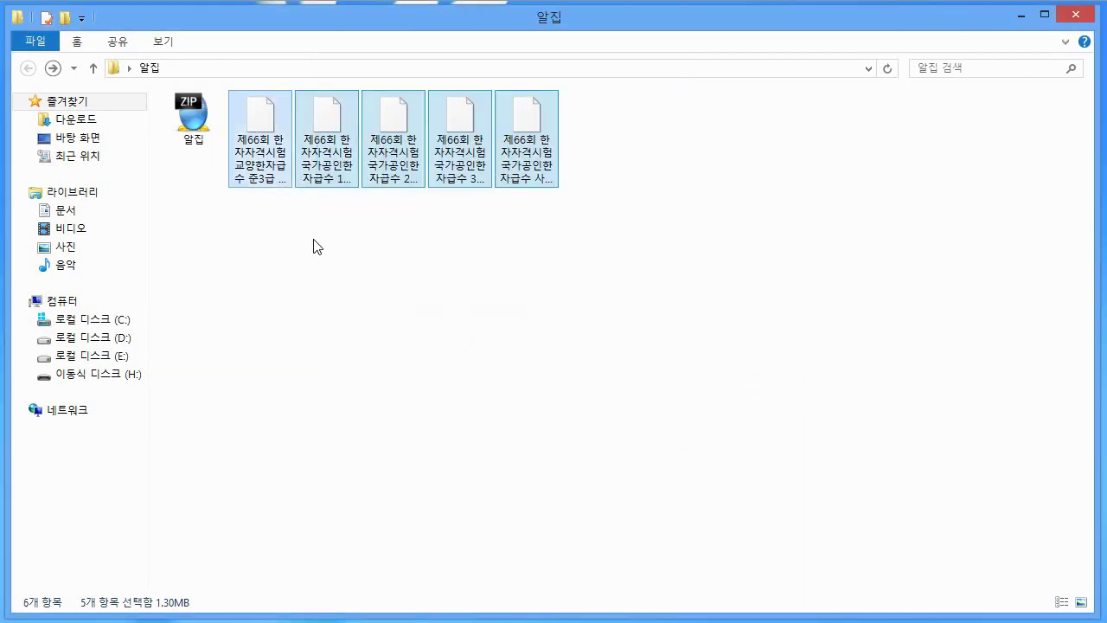
Extract 알집.zip into its own 알집 folder using the archive password, and delete the archive and the extracted folder
left_click(183, 119)
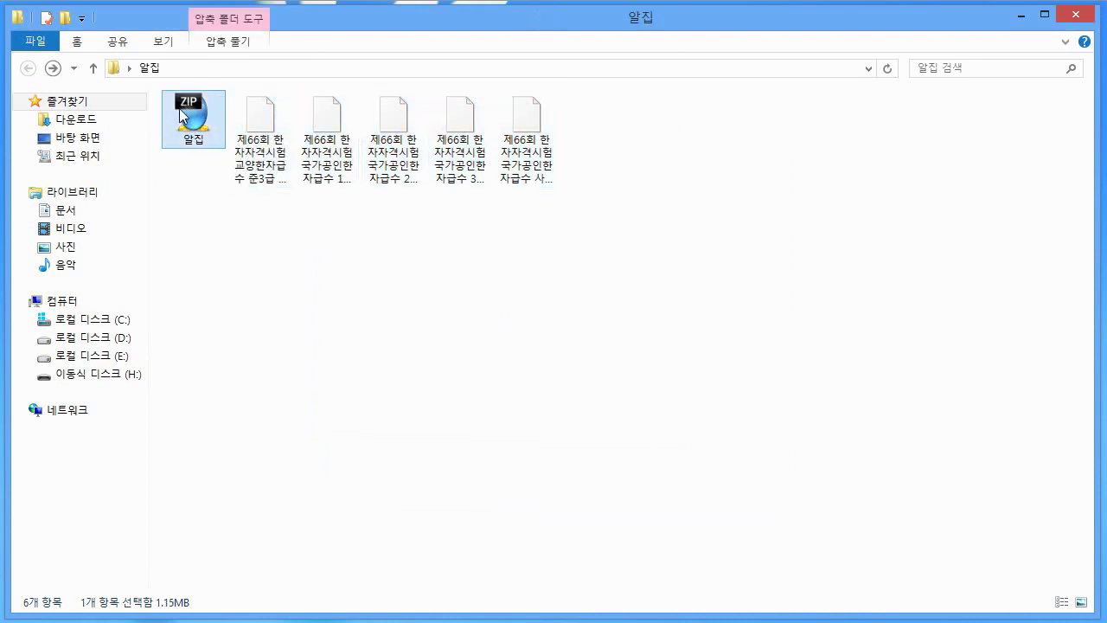
right_click(198, 119)
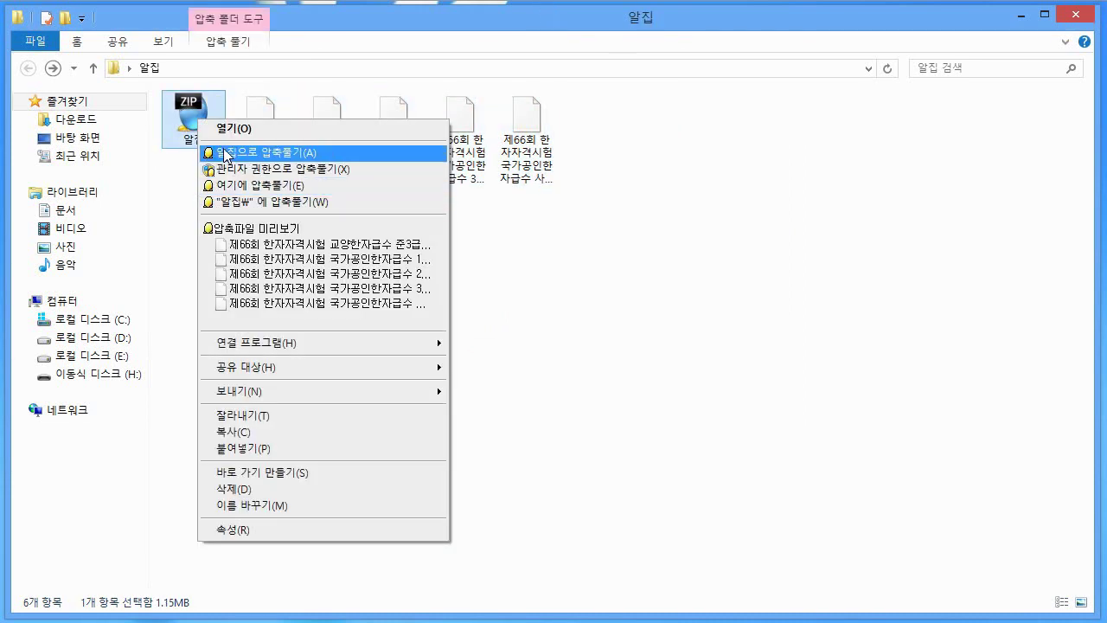
left_click(238, 203)
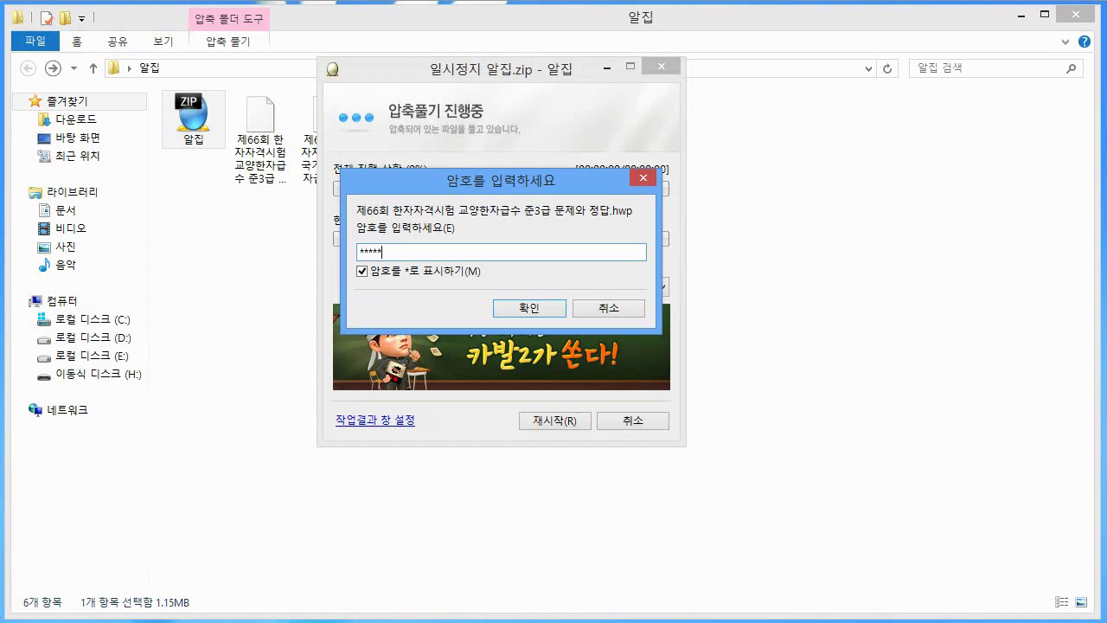
left_click(528, 307)
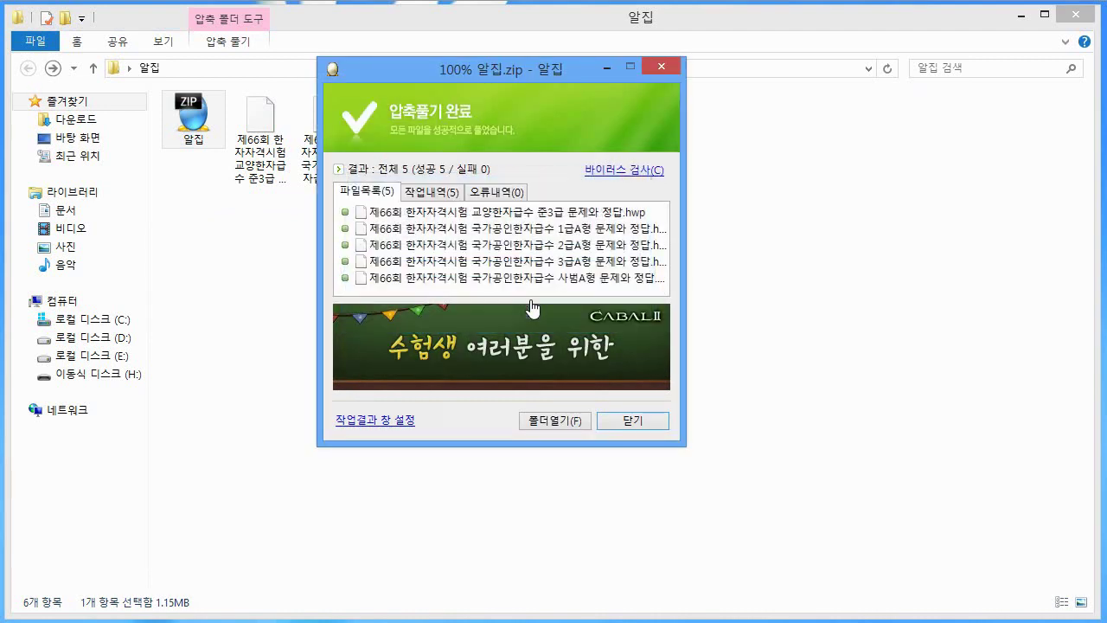
left_click(633, 420)
key("Delete")
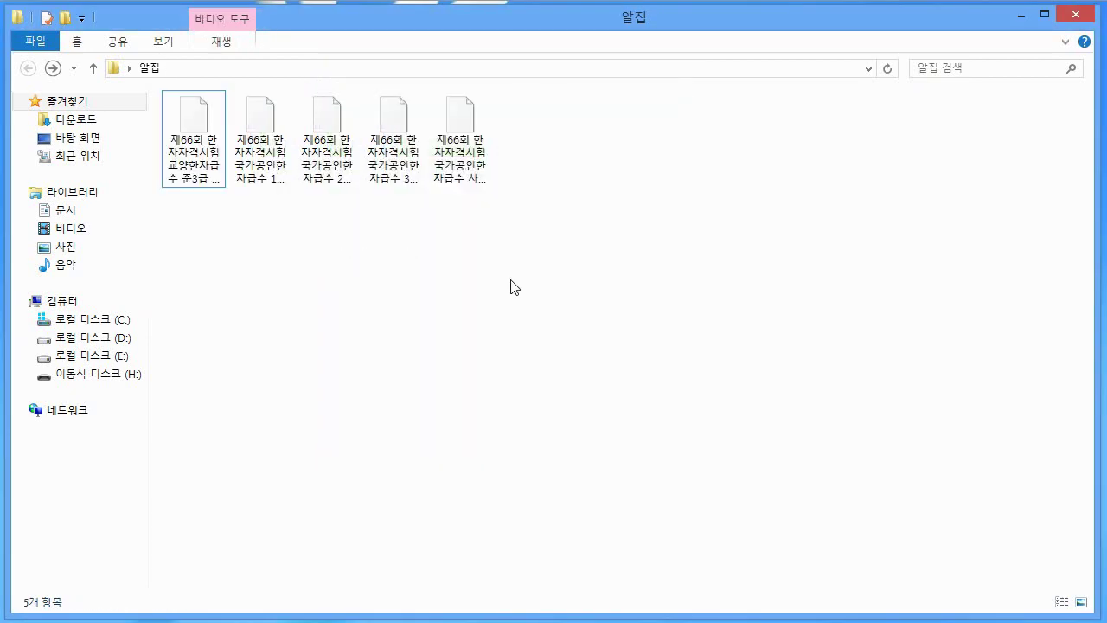